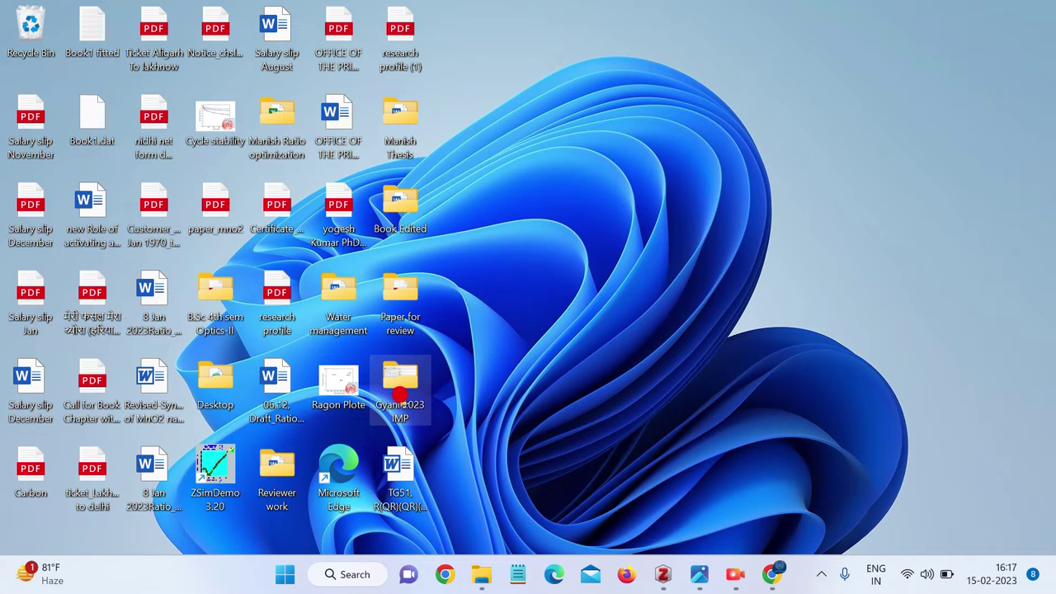
Step: Open the Origin project "HM raw data eis for equivalent circuit with fitting" from the 2023 IMP folder on the desktop
double_click(398, 393)
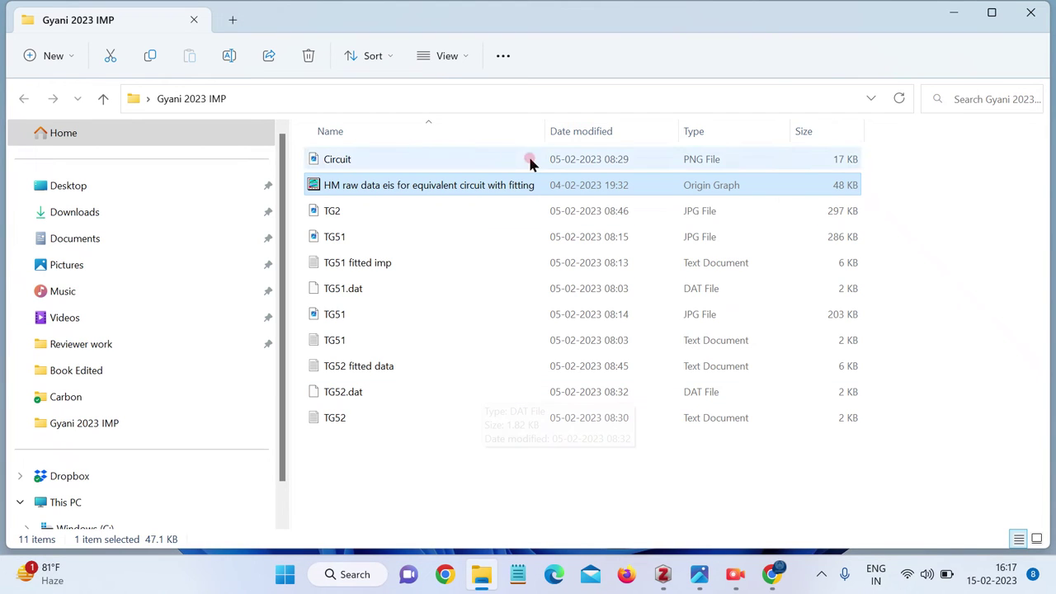
double_click(458, 189)
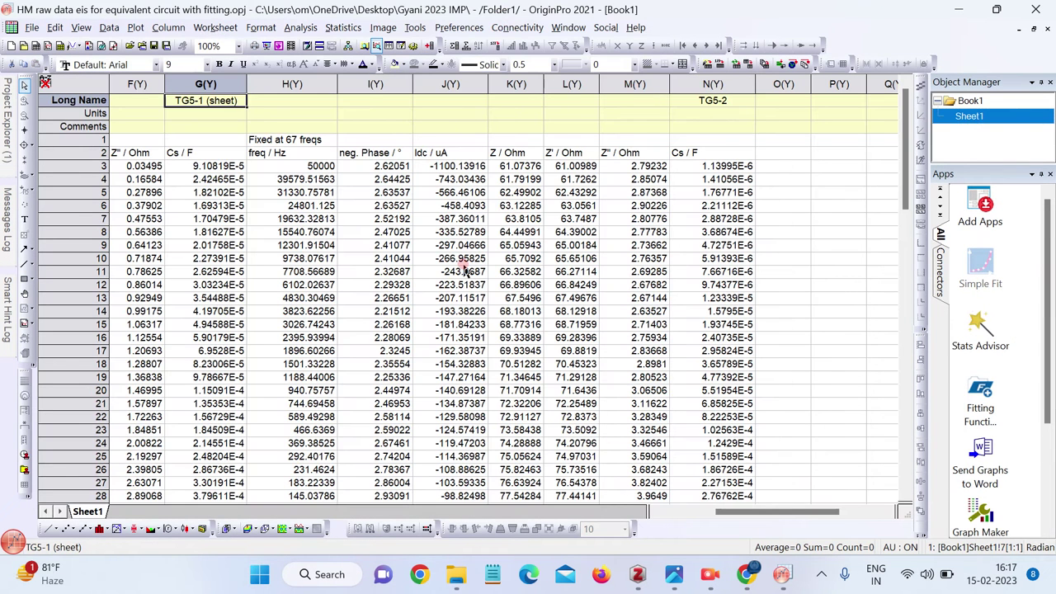
Step: Select and copy the first dataset's frequency, Z' and Z'' columns (A, E and F) in Sheet1
key(Left)
key(Left)
key(Left)
key(Left)
key(Left)
key(Left)
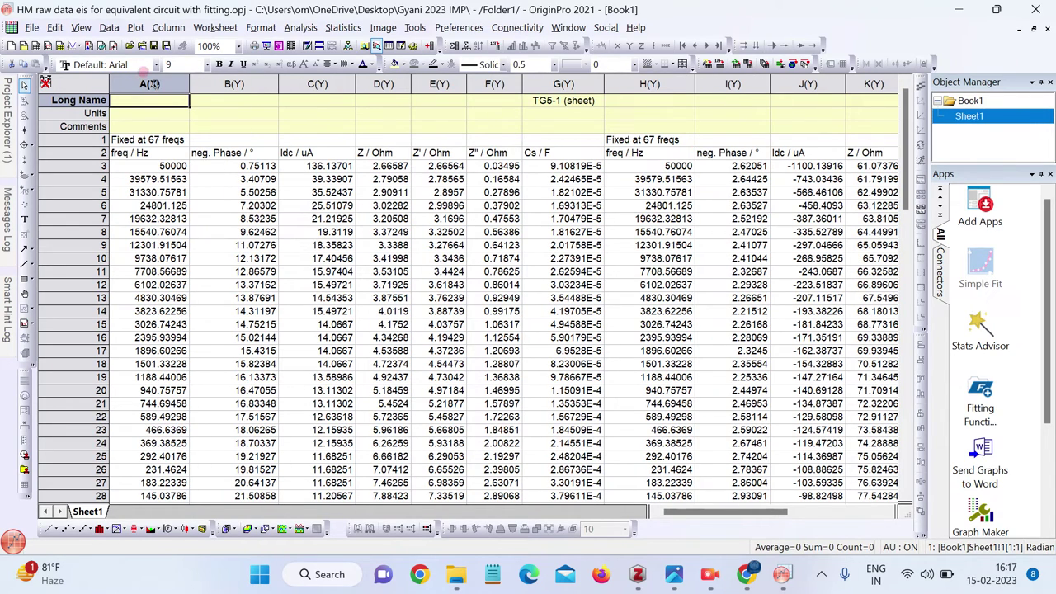
click(149, 83)
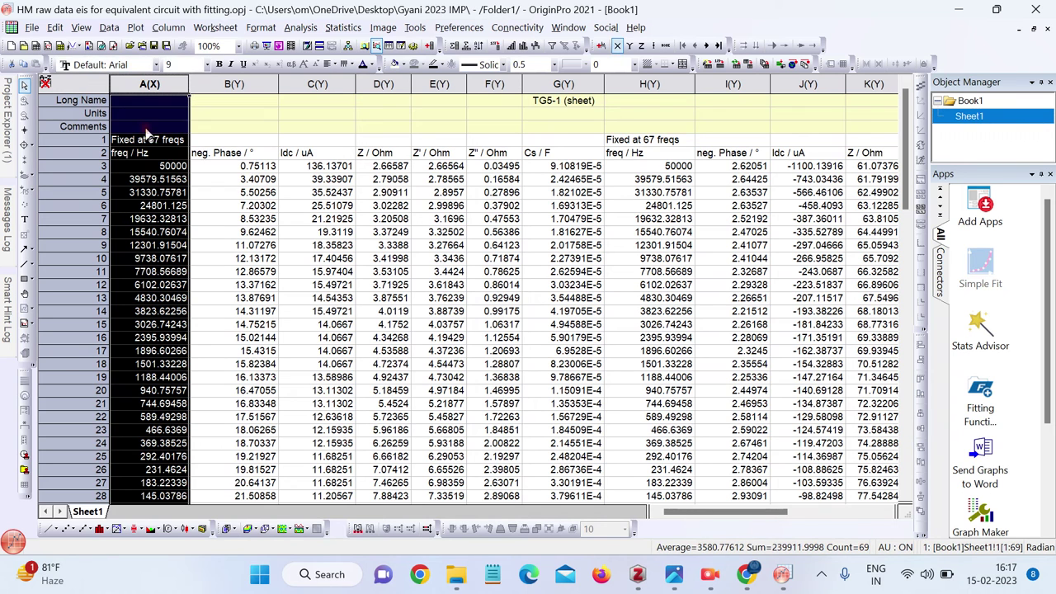
ctrl+click(417, 83)
ctrl+click(495, 85)
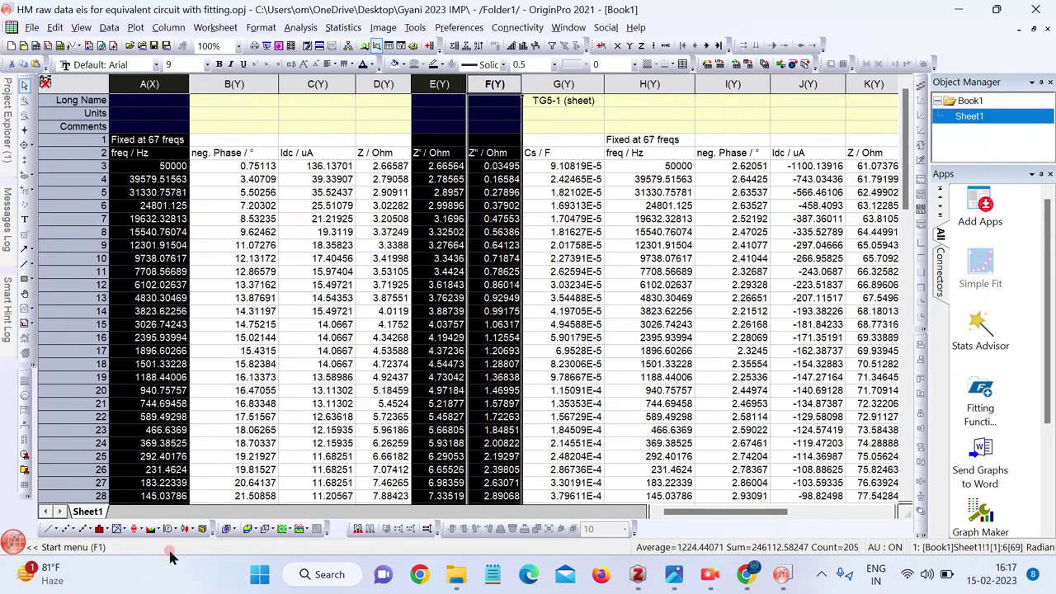
Step: Switch to Excel by launching it through a system search, create a blank workbook and dismiss the licence notice
click(318, 581)
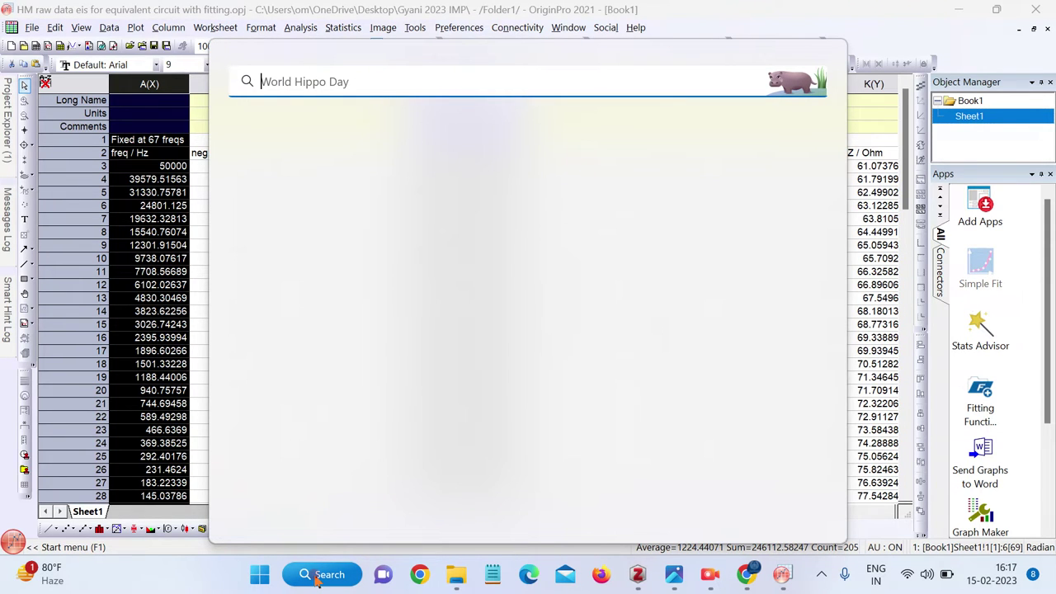
text(excel)
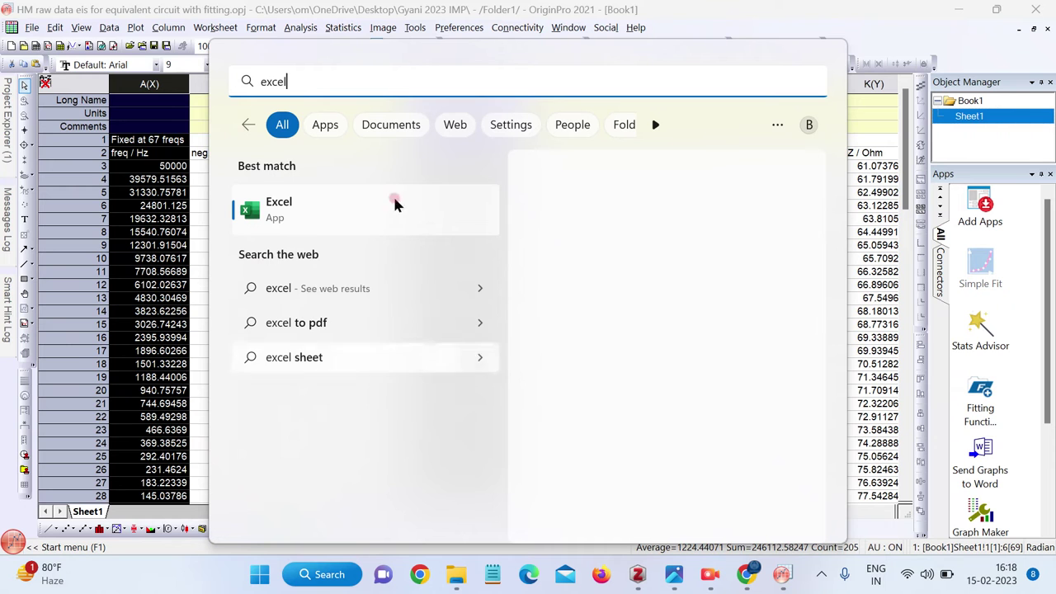
click(304, 212)
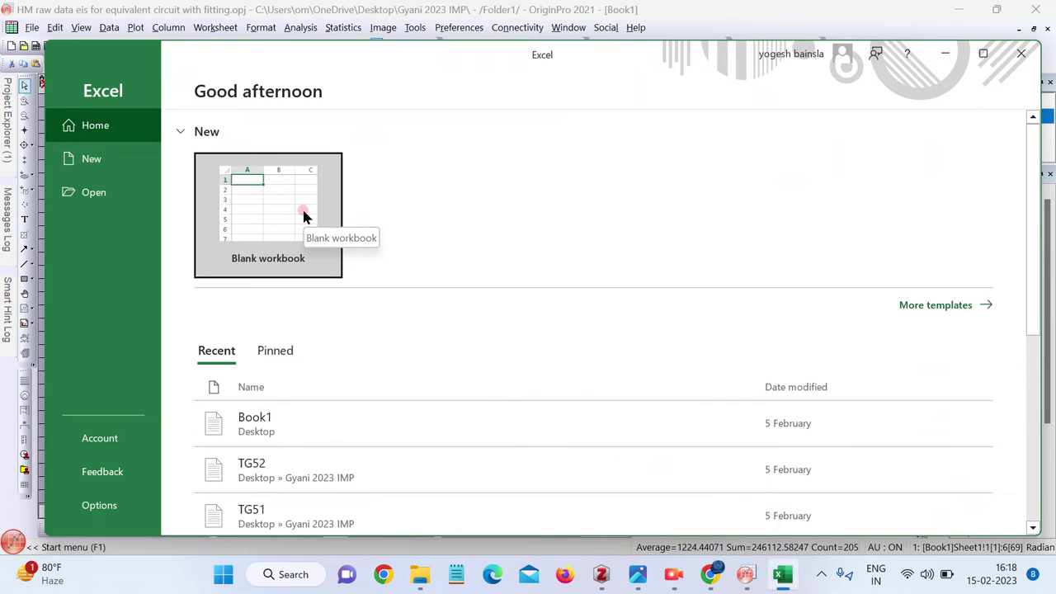
click(280, 216)
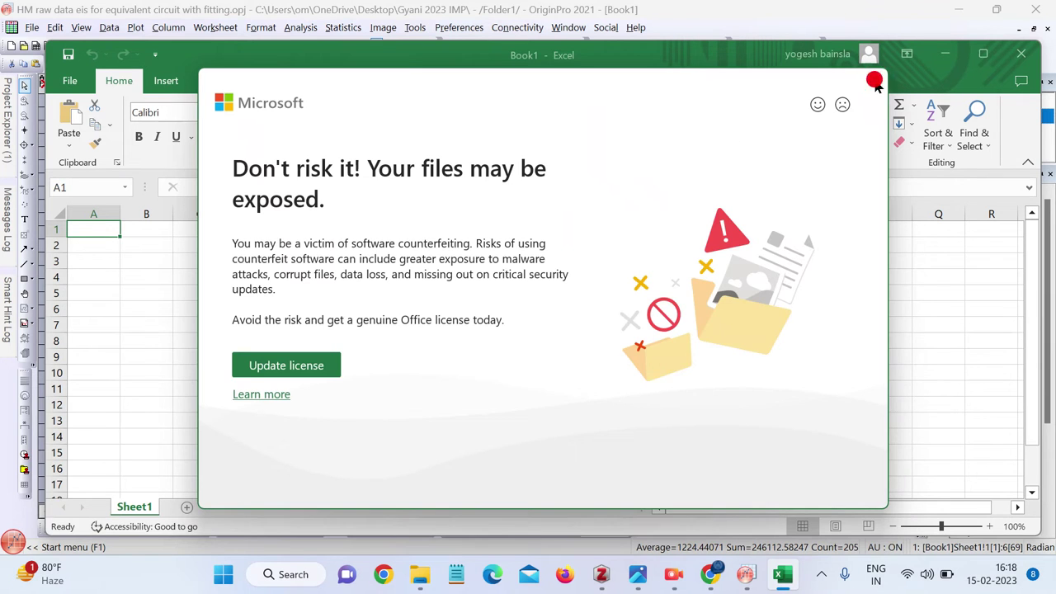
click(874, 79)
Step: Paste the copied frequency and impedance columns into the blank sheet starting at cell A2
click(85, 247)
click(86, 243)
key(ctrl+v)
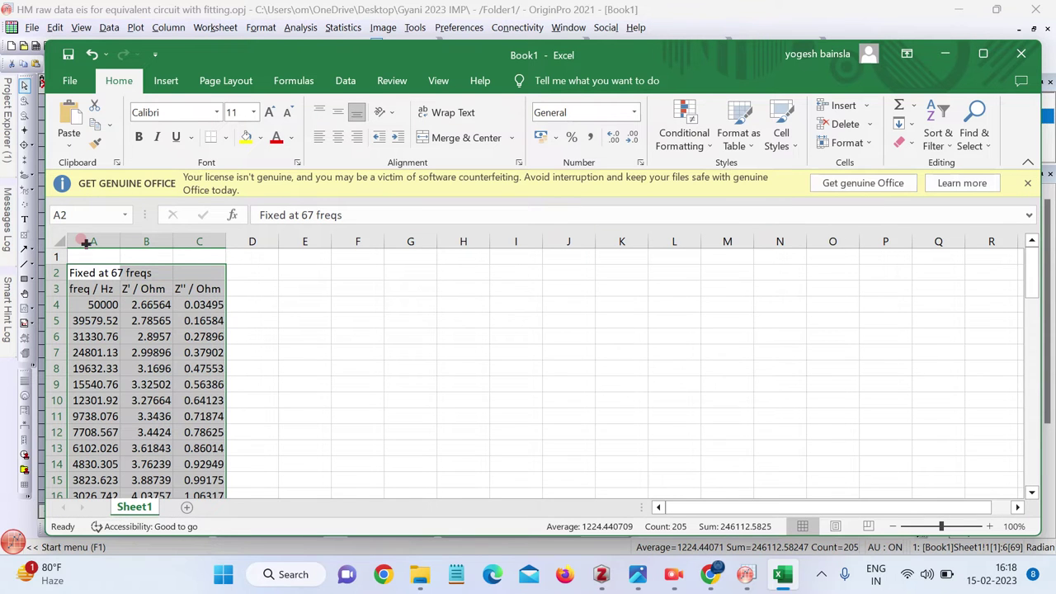
Step: Delete the row containing the text "Fixed at 67 freqs" above the column headings
click(54, 273)
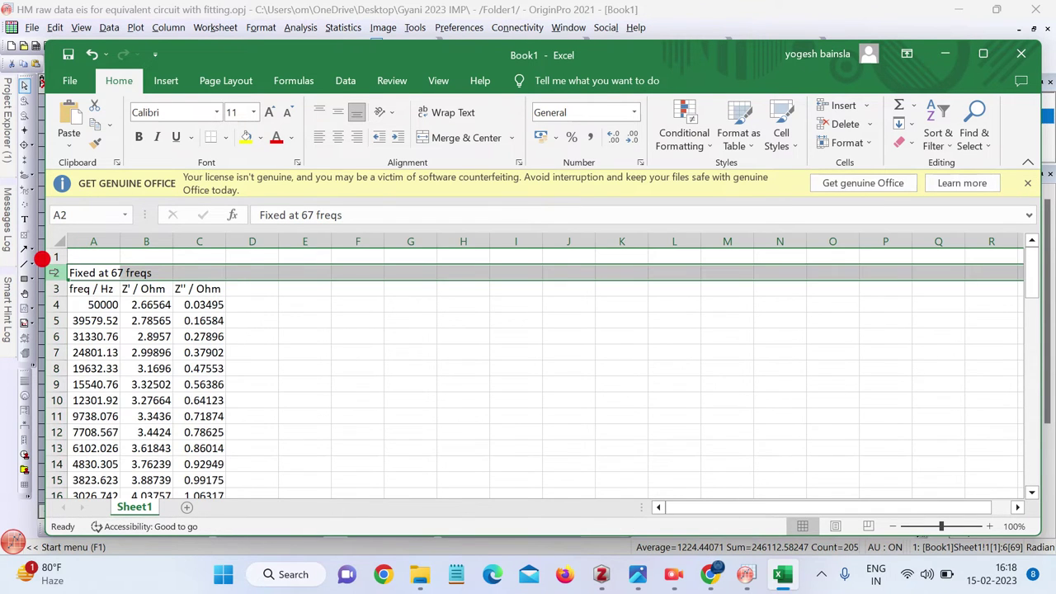
right_click(53, 272)
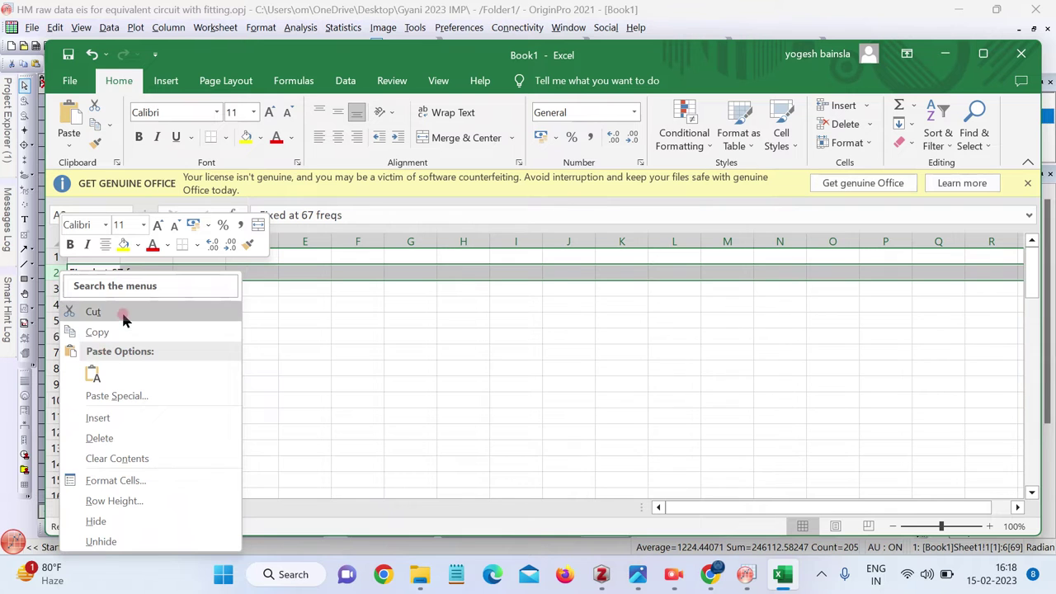
click(100, 437)
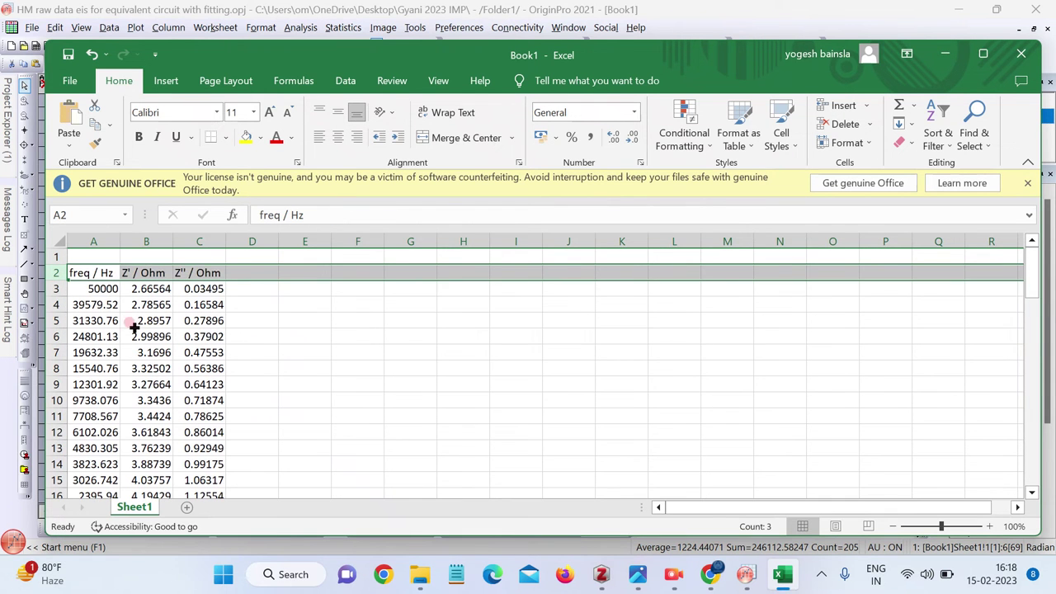
Step: Rename the three column headings in row 2 as F, Z' and Z''
click(89, 269)
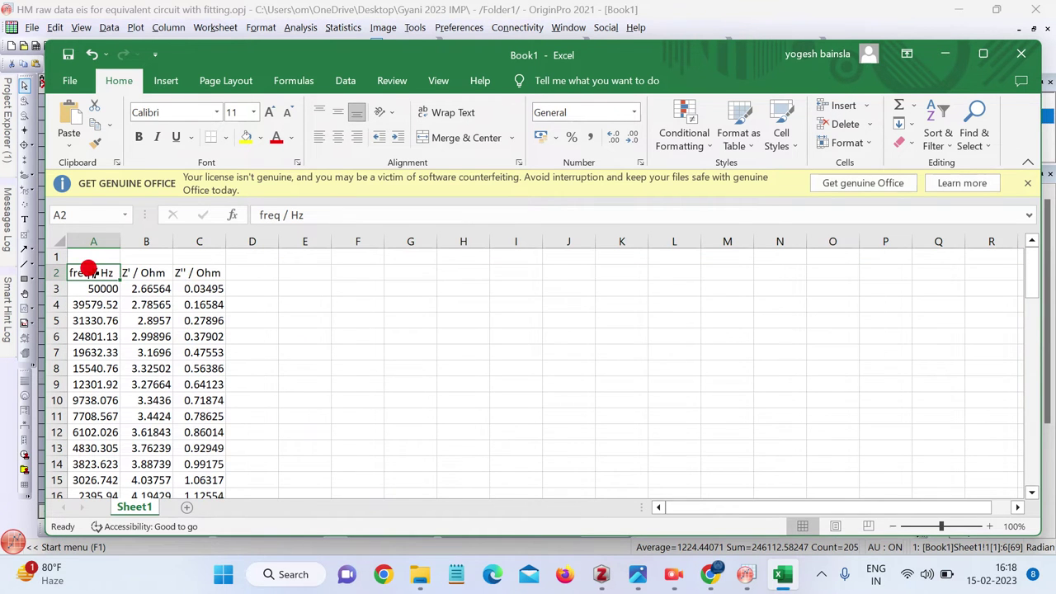
text(F)
click(130, 272)
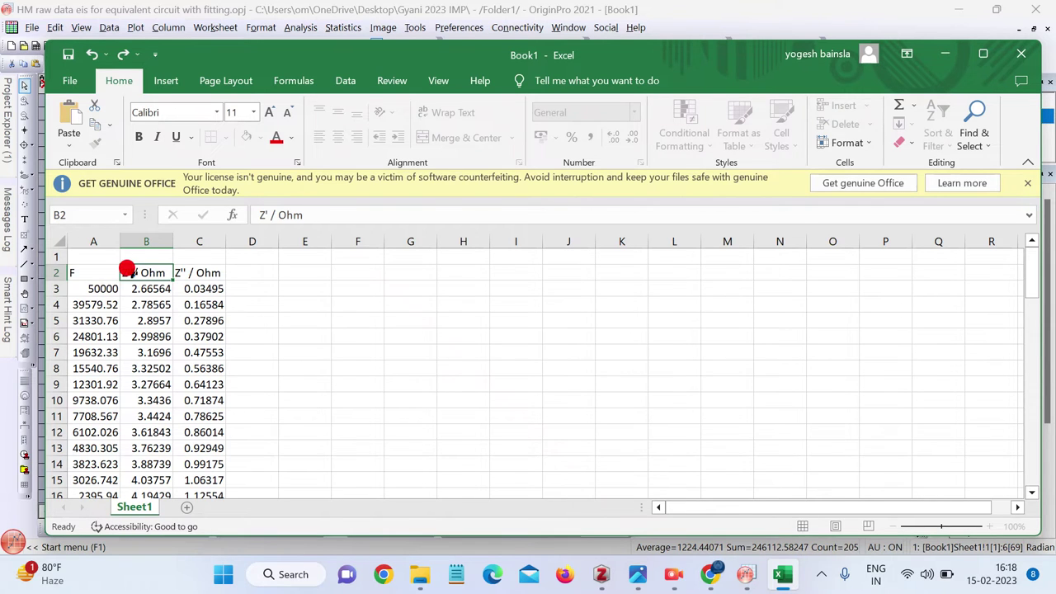
text(Z)
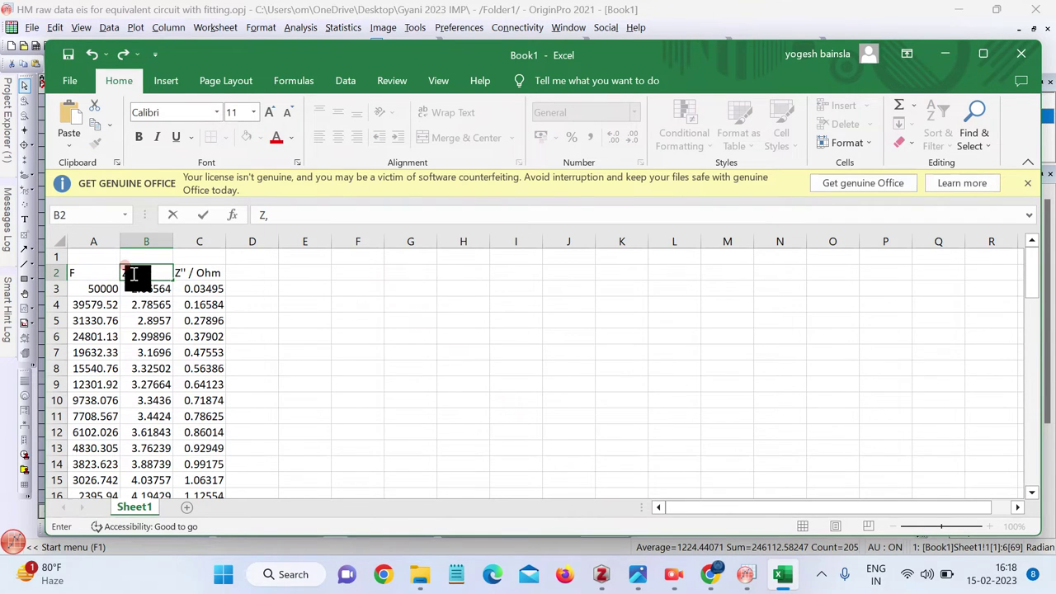
text(')
key(Tab)
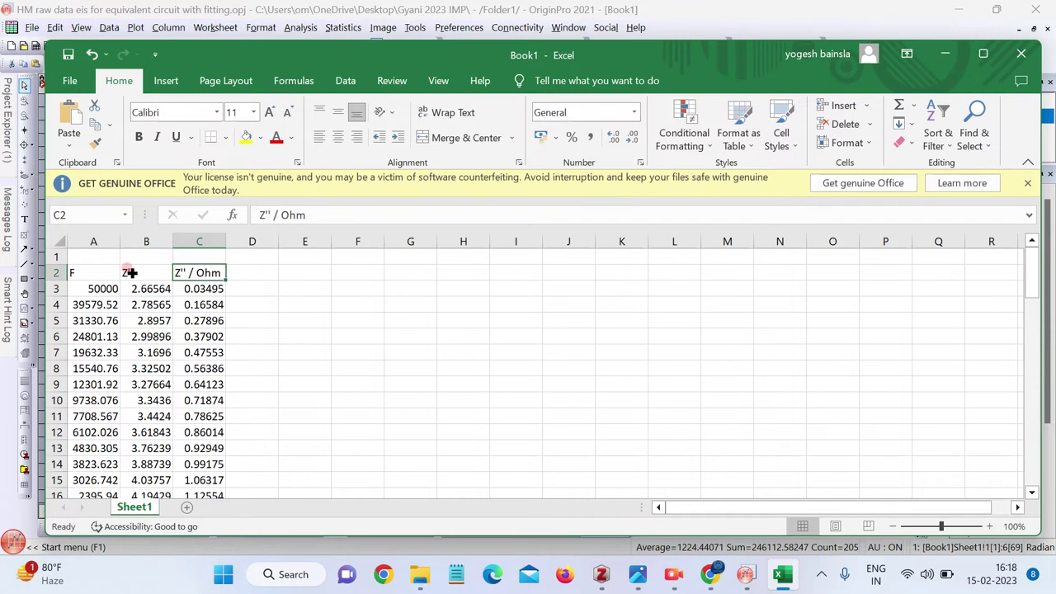
text(Z)
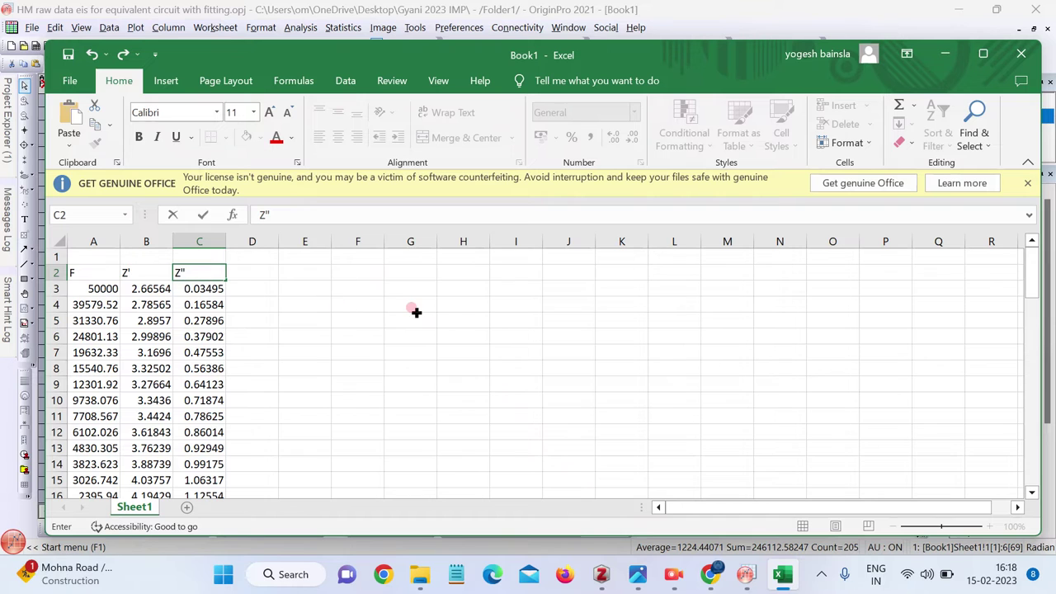
click(299, 317)
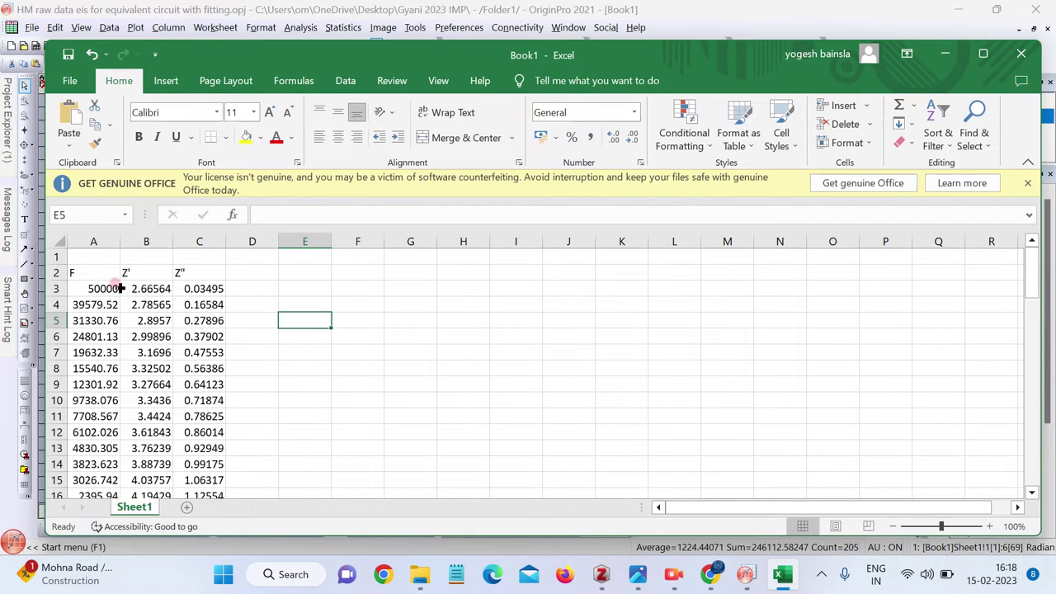
Step: Delete the empty row 1 above the column headings
click(55, 256)
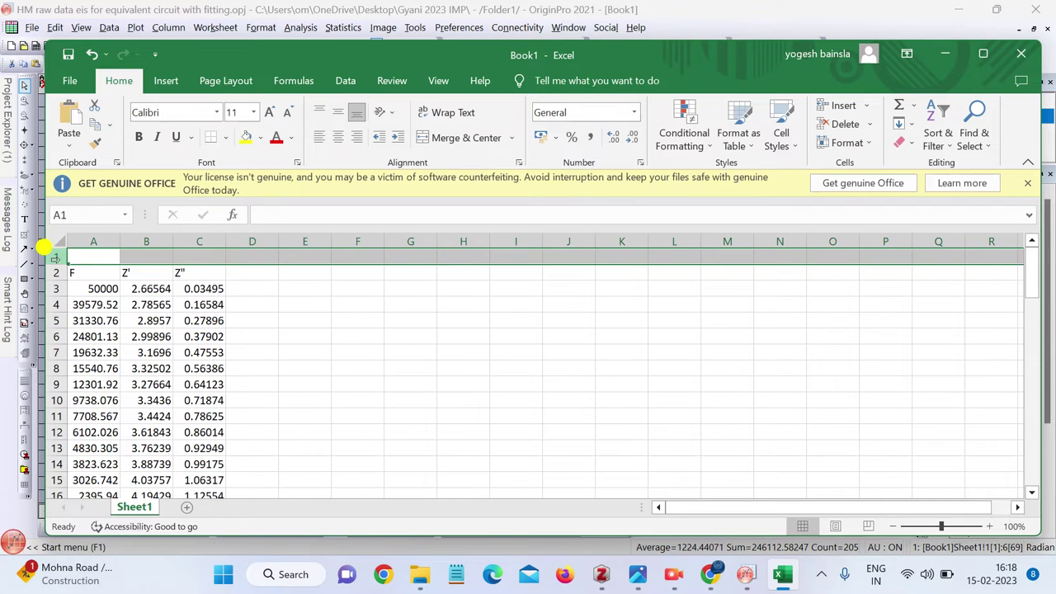
right_click(54, 256)
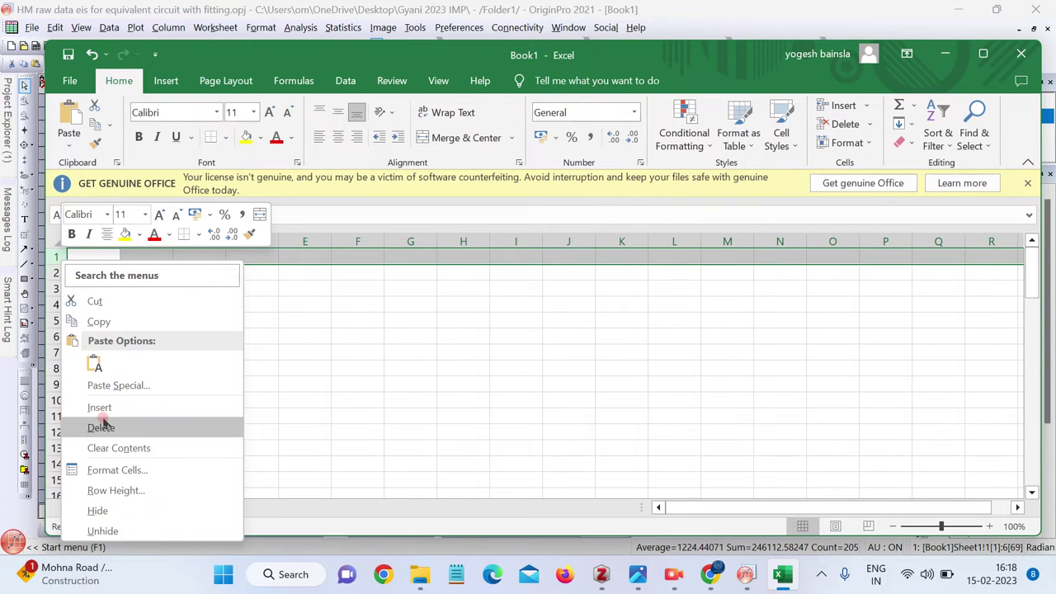
click(101, 426)
click(285, 369)
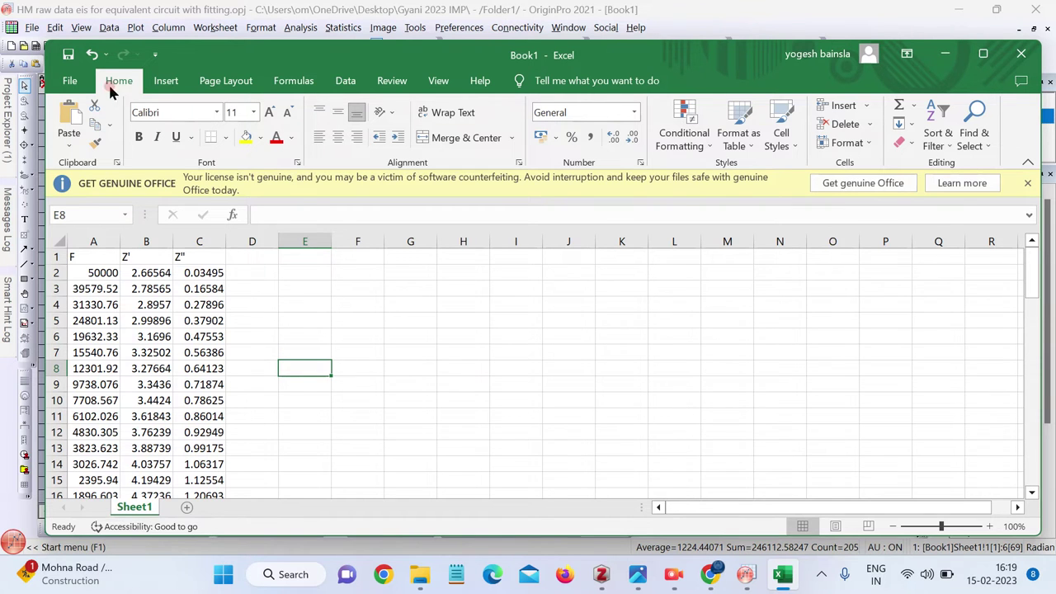
Step: Save the workbook to the Desktop as "Demo EIS" in Text (Tab delimited) format, keeping that format
click(70, 82)
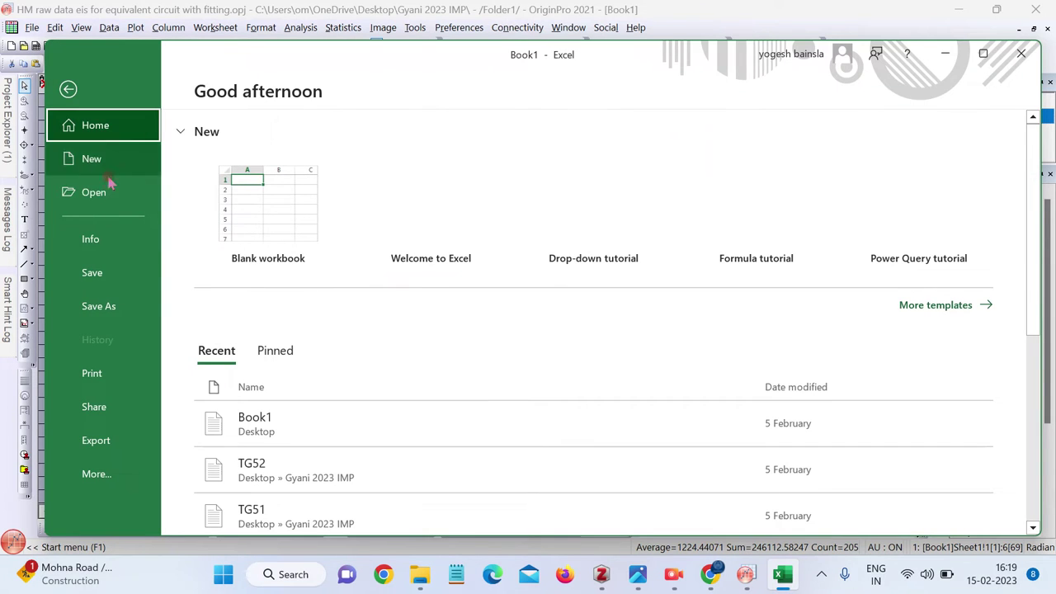
click(106, 307)
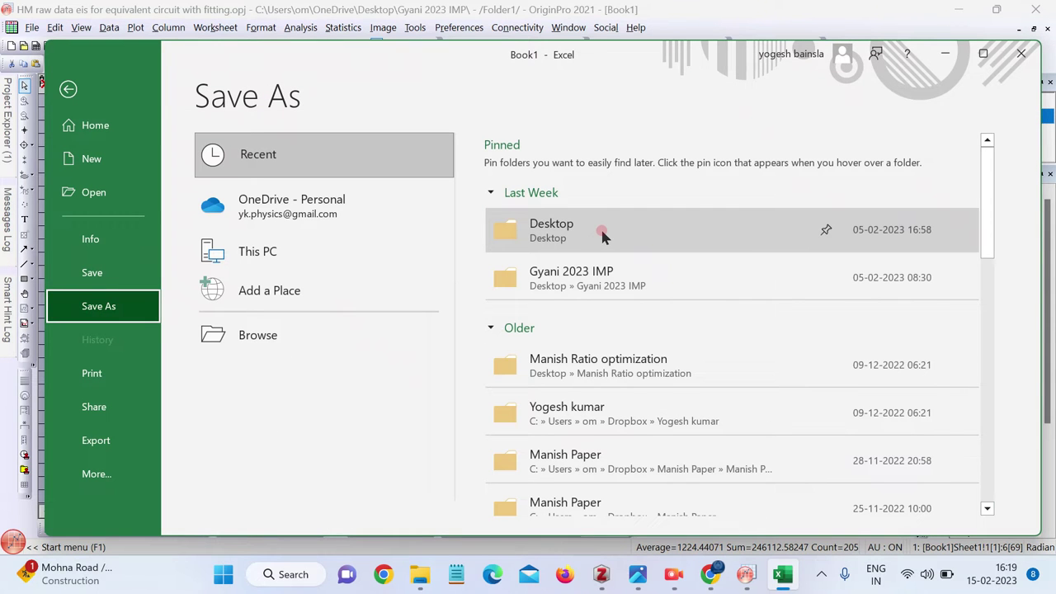
click(624, 235)
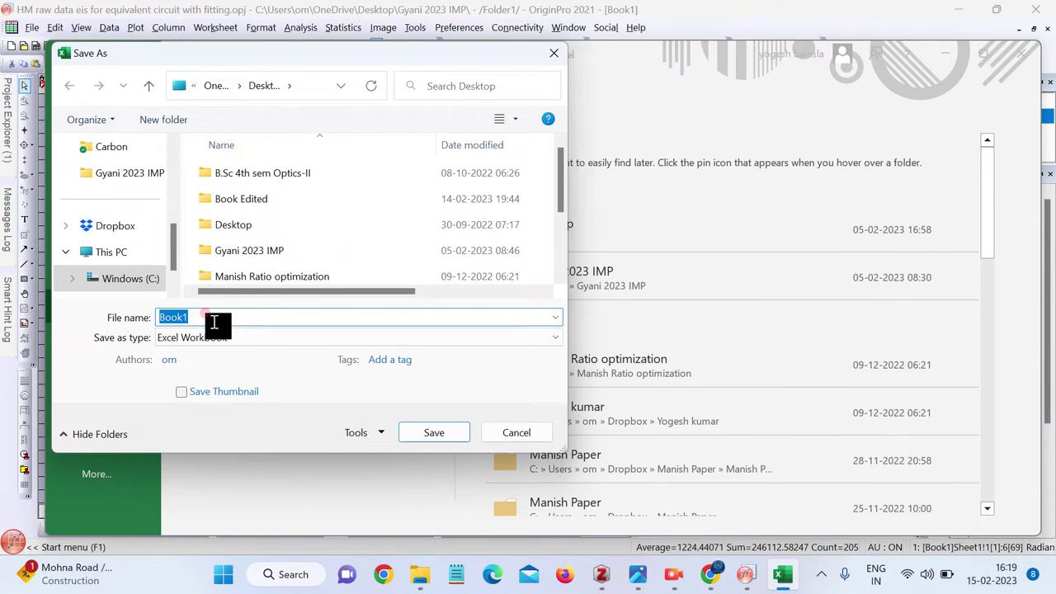
text(Demo EIS)
click(245, 343)
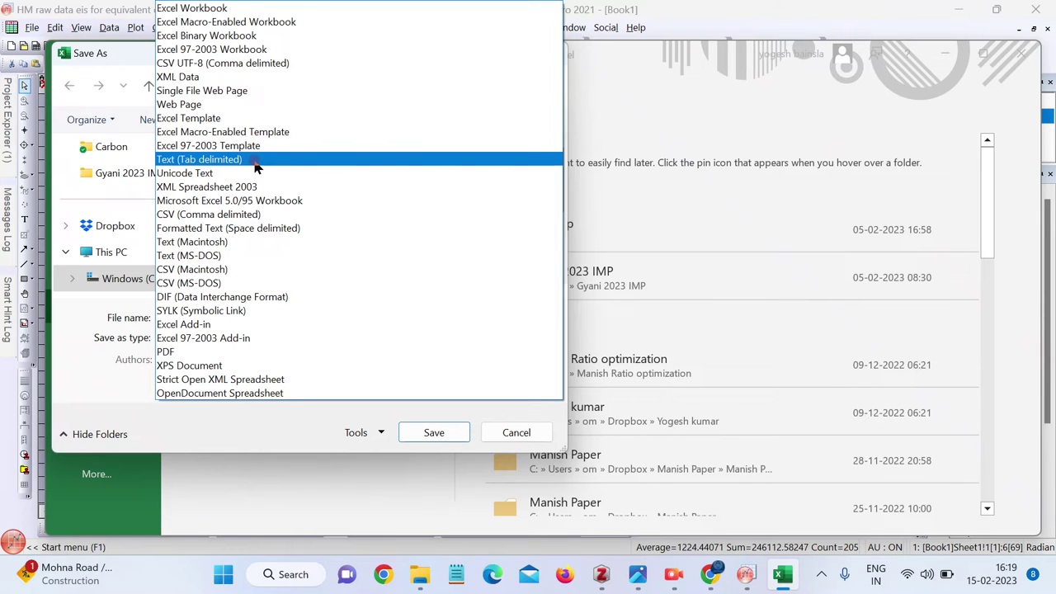
click(256, 162)
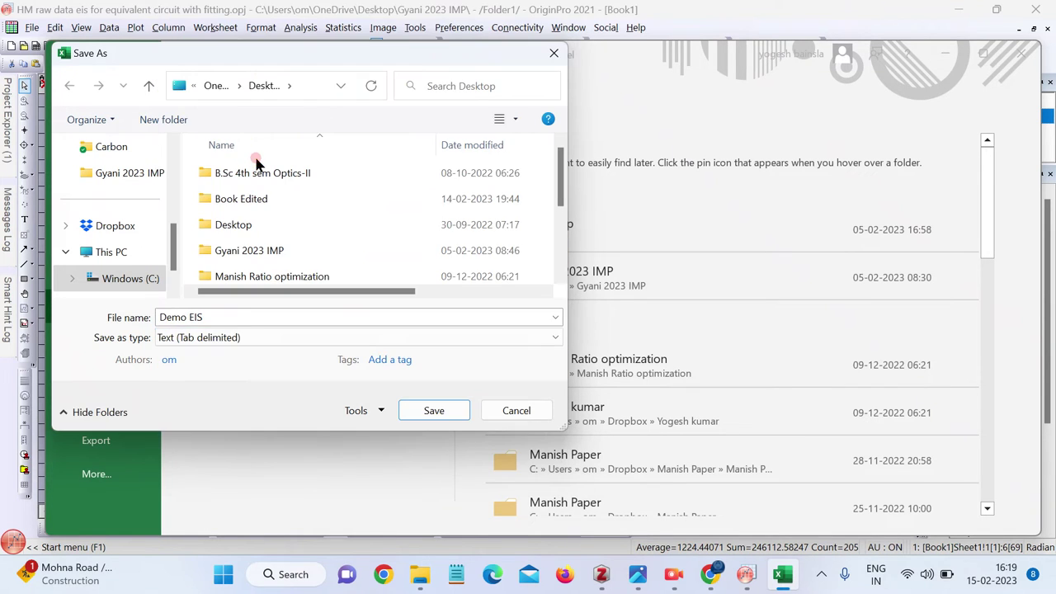
click(433, 417)
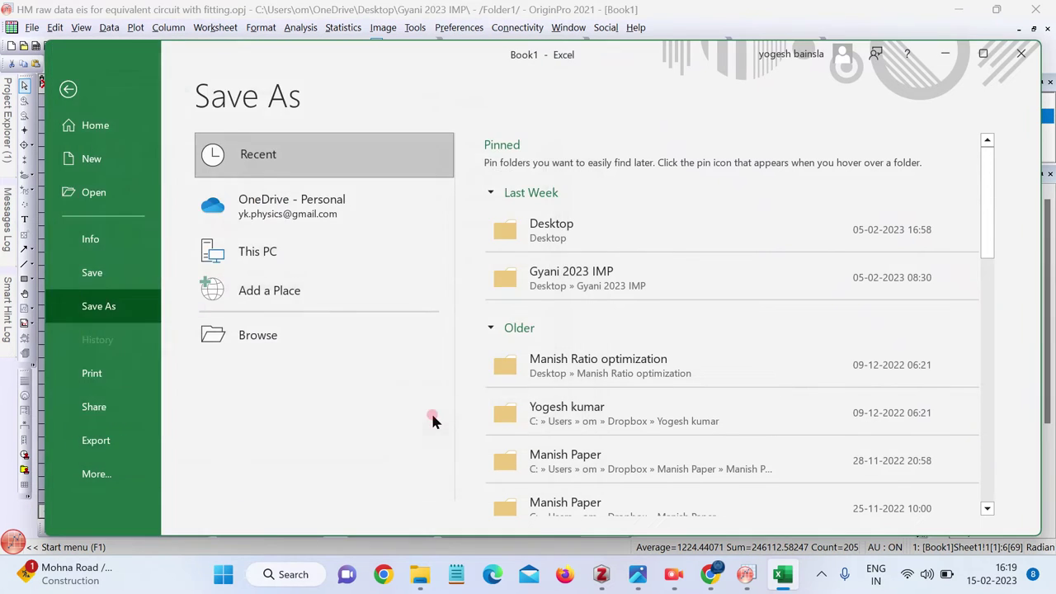
click(479, 336)
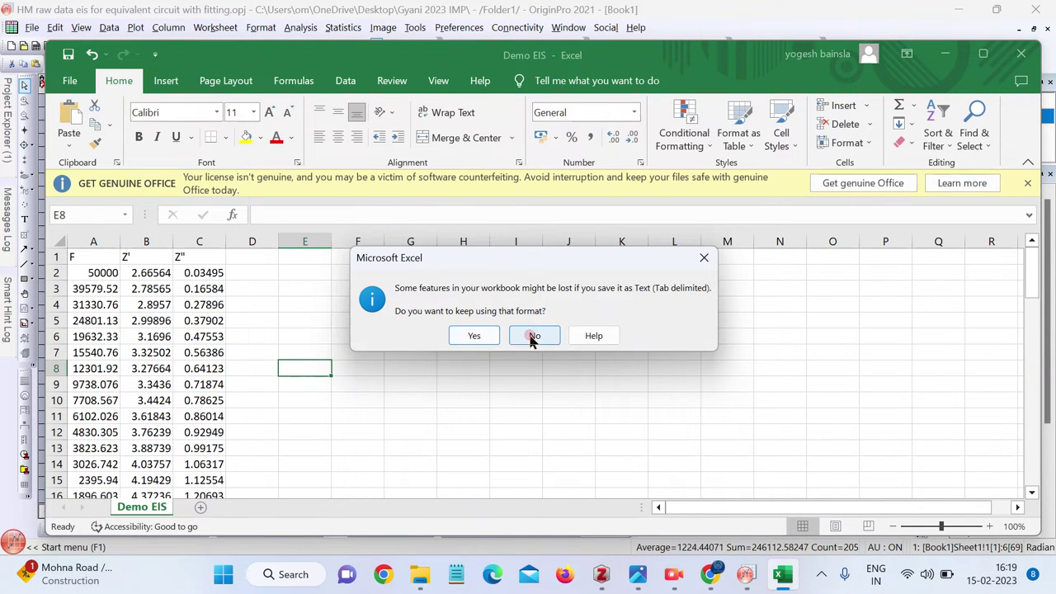
click(474, 336)
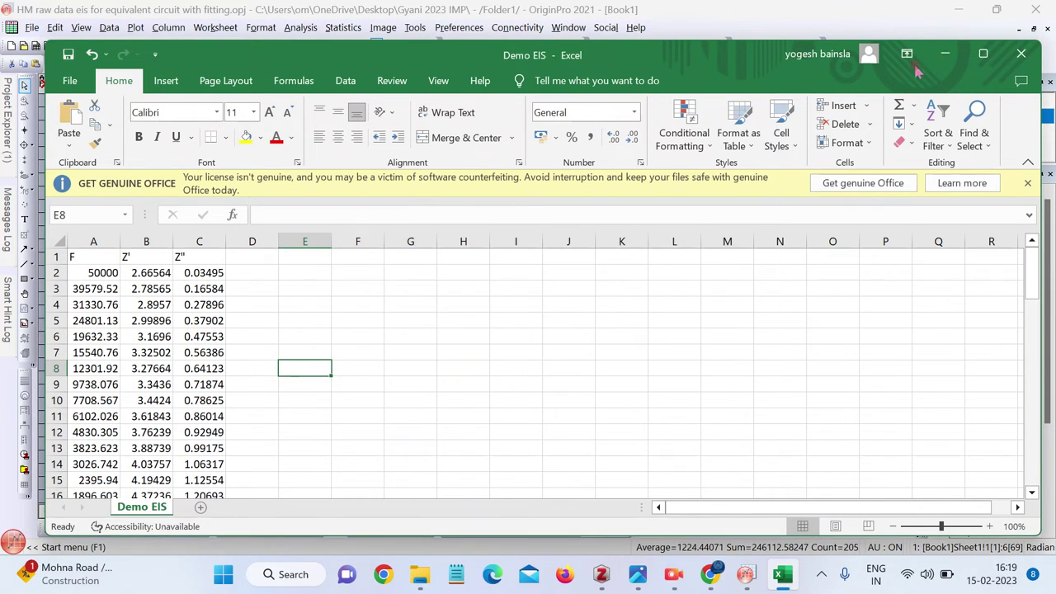
Step: Minimize the spreadsheet, Origin and folder windows, and refresh the desktop
click(947, 52)
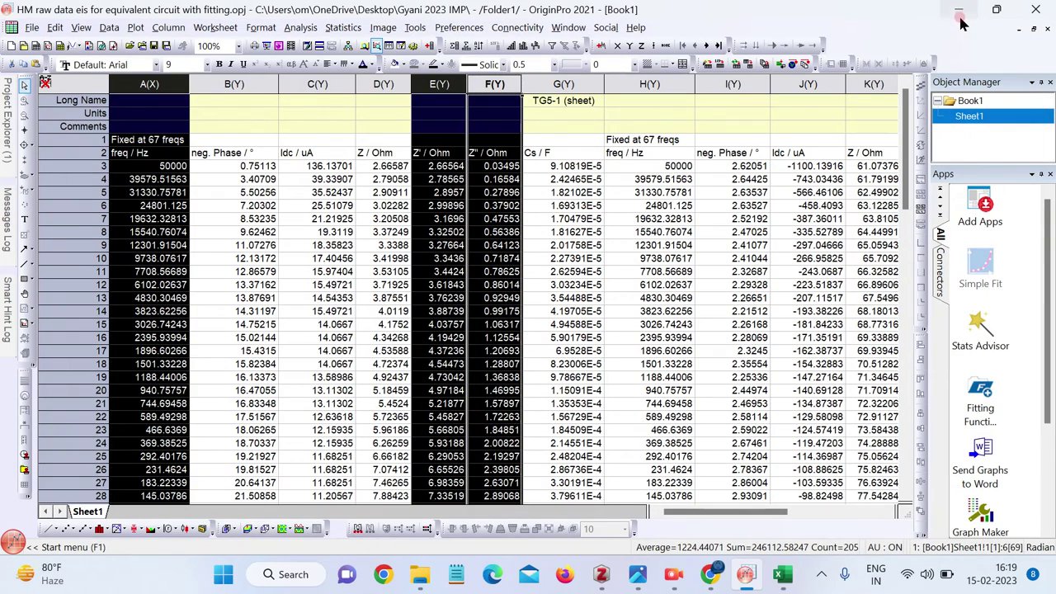
click(959, 11)
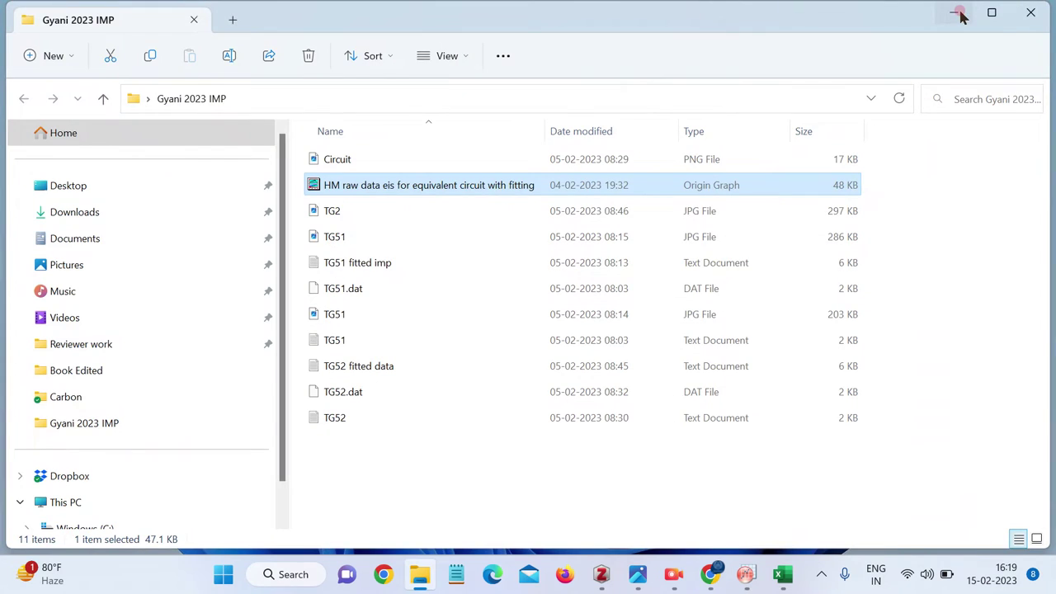
click(957, 12)
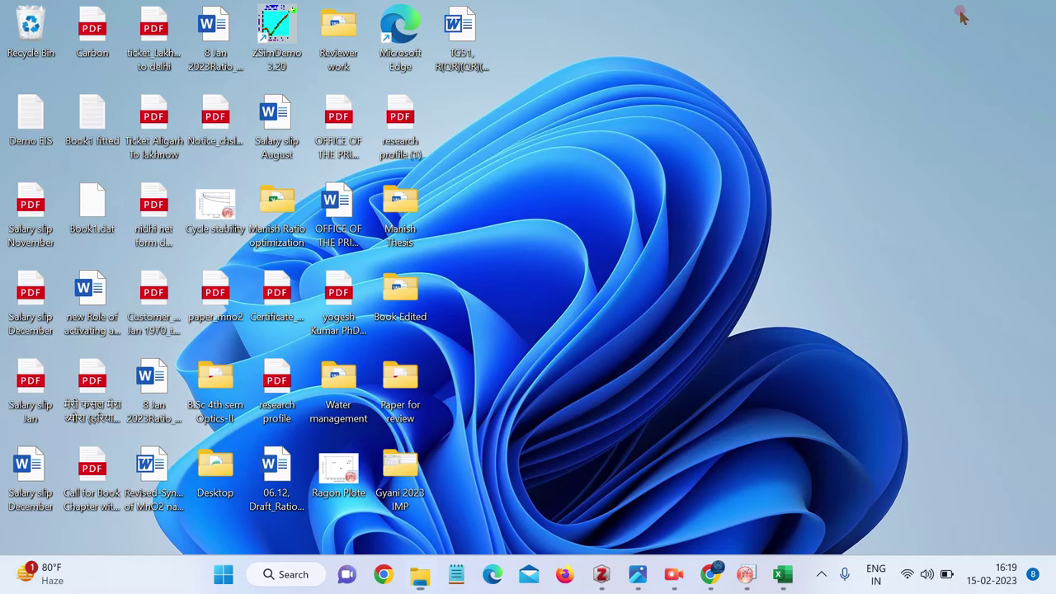
right_click(633, 253)
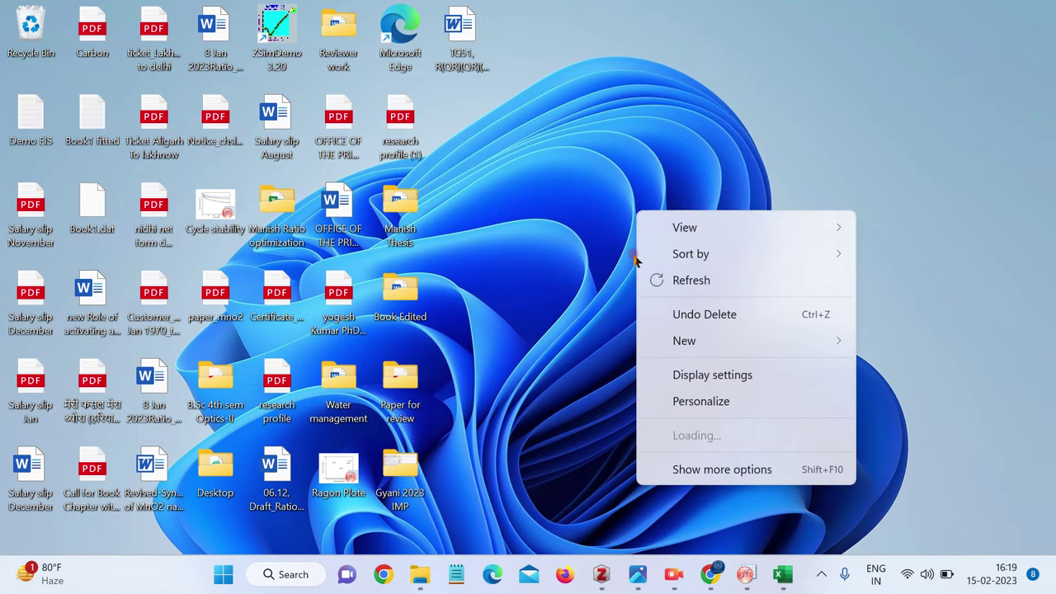
click(684, 282)
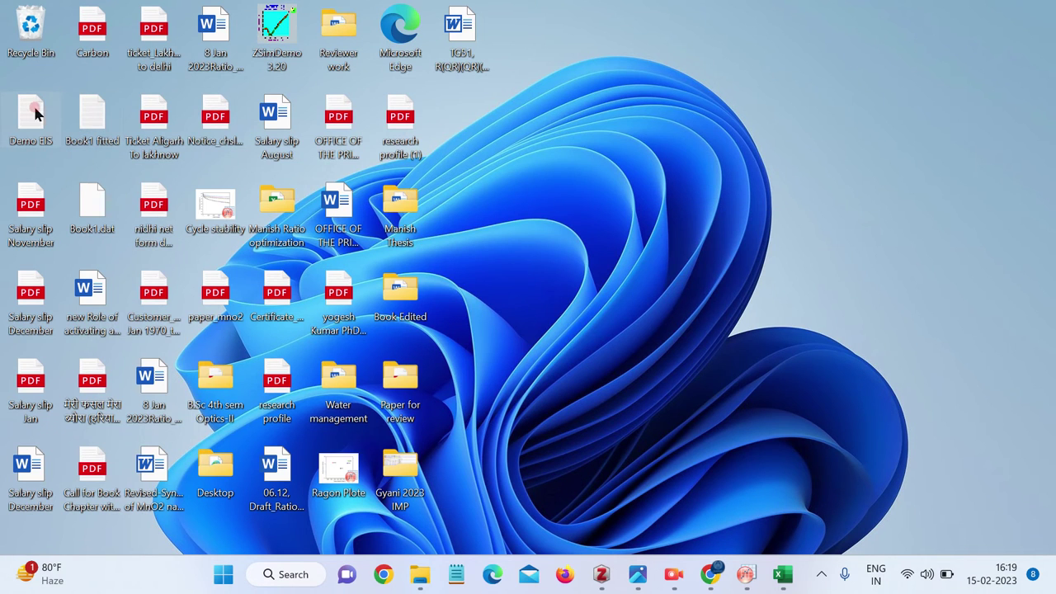
Step: Open the Demo EIS text file from the desktop to check its three data columns, close it, and refresh the desktop
double_click(28, 114)
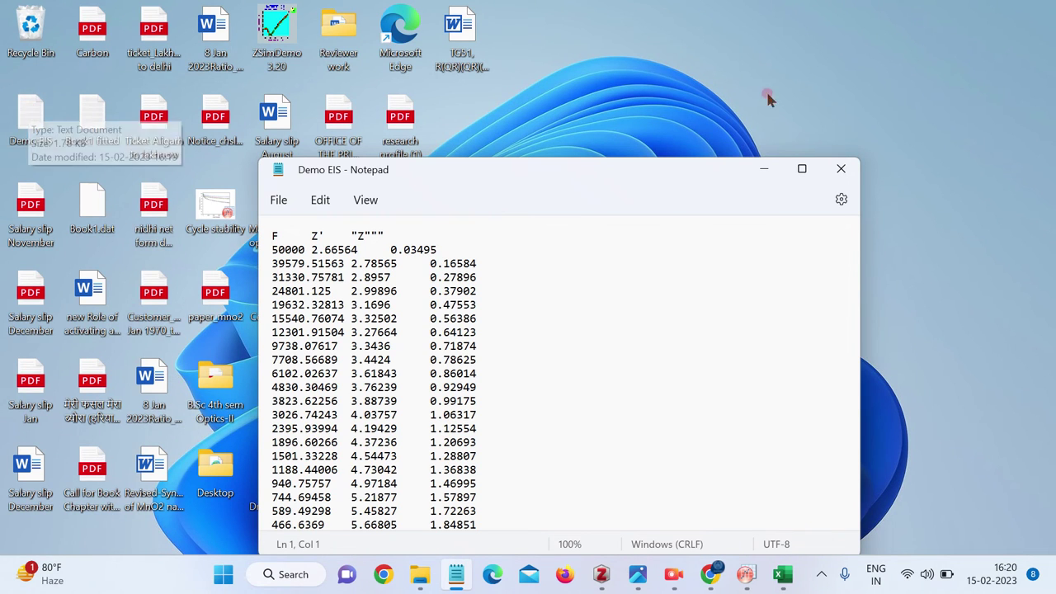
click(841, 170)
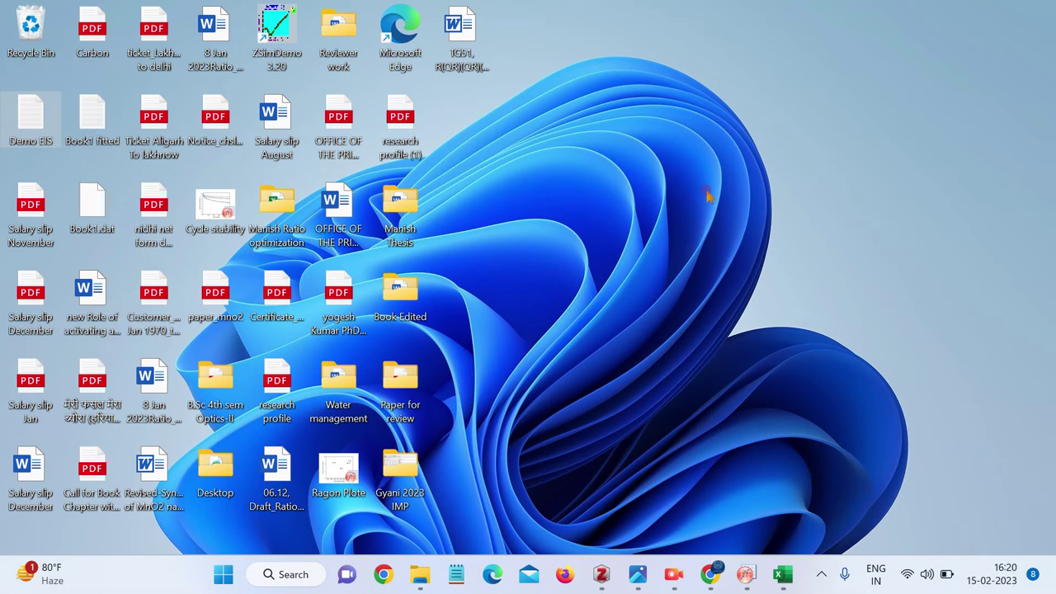
right_click(705, 191)
click(749, 262)
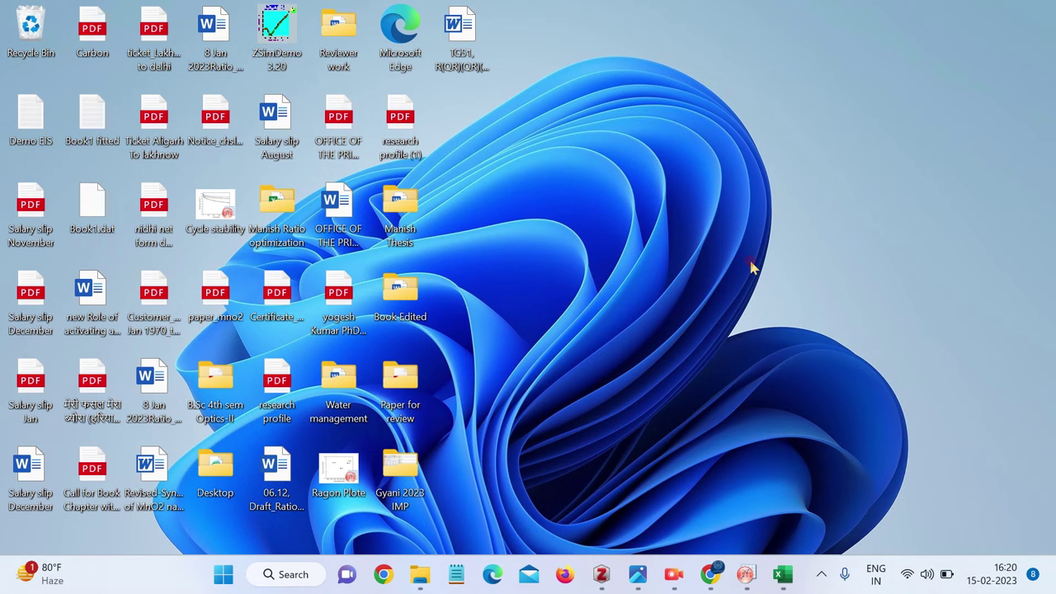
double_click(27, 137)
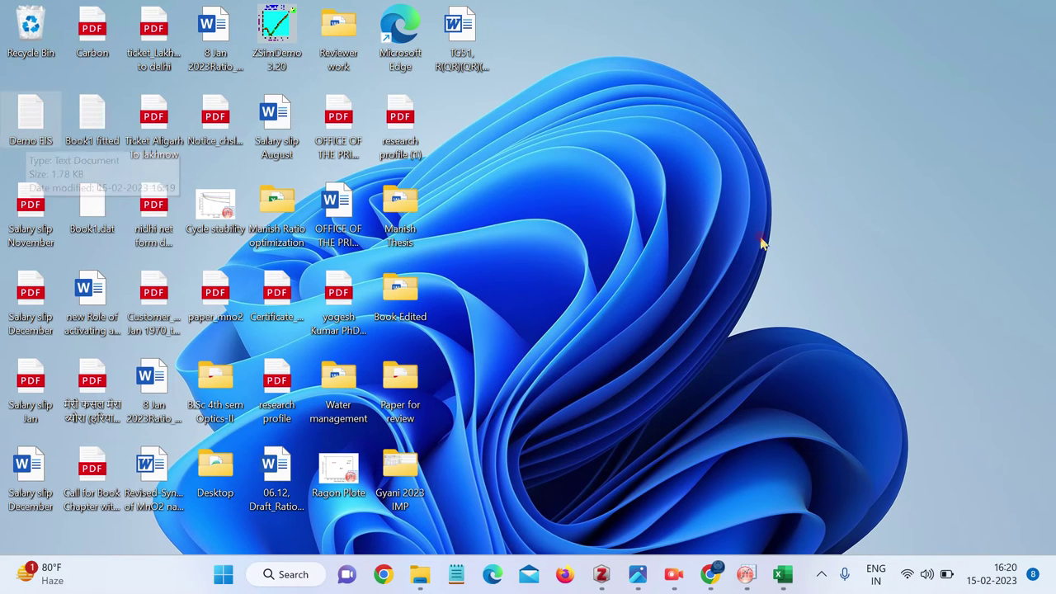
click(841, 168)
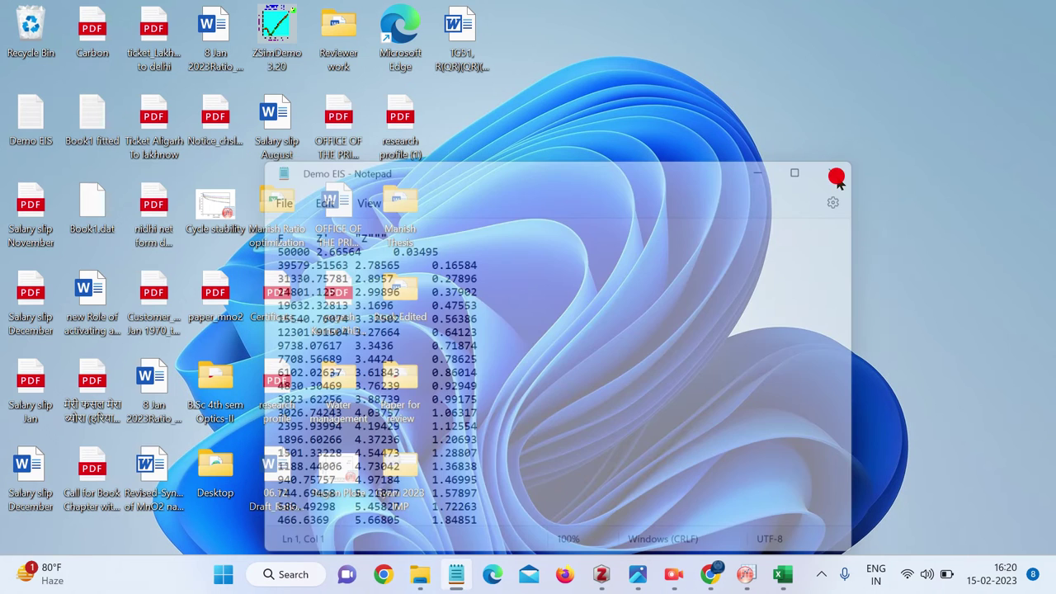
Step: Try to rename the Demo EIS text file on the desktop to Demo EIS.dat
click(31, 123)
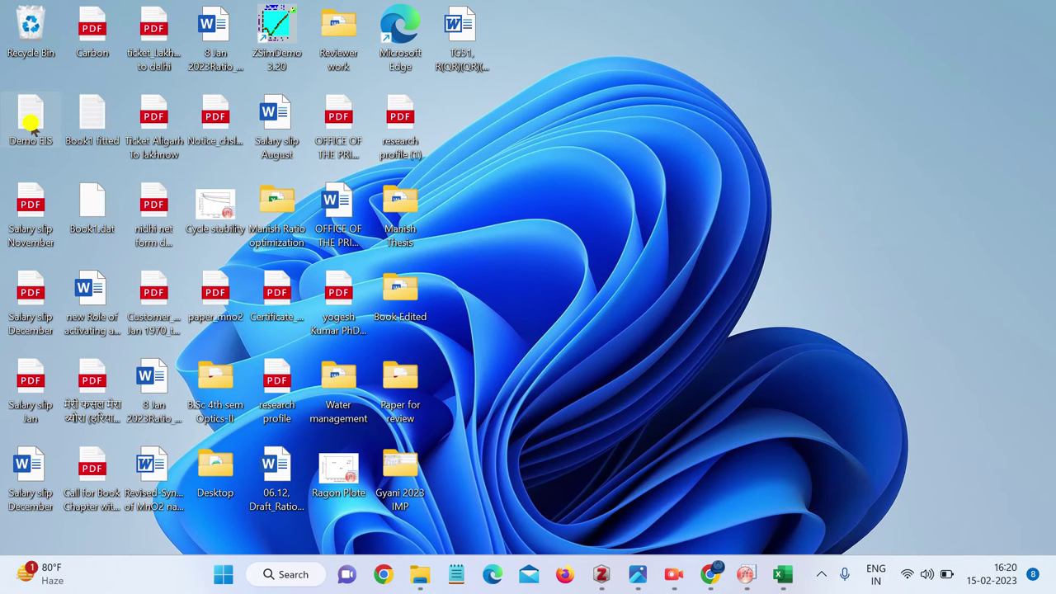
click(33, 124)
right_click(33, 123)
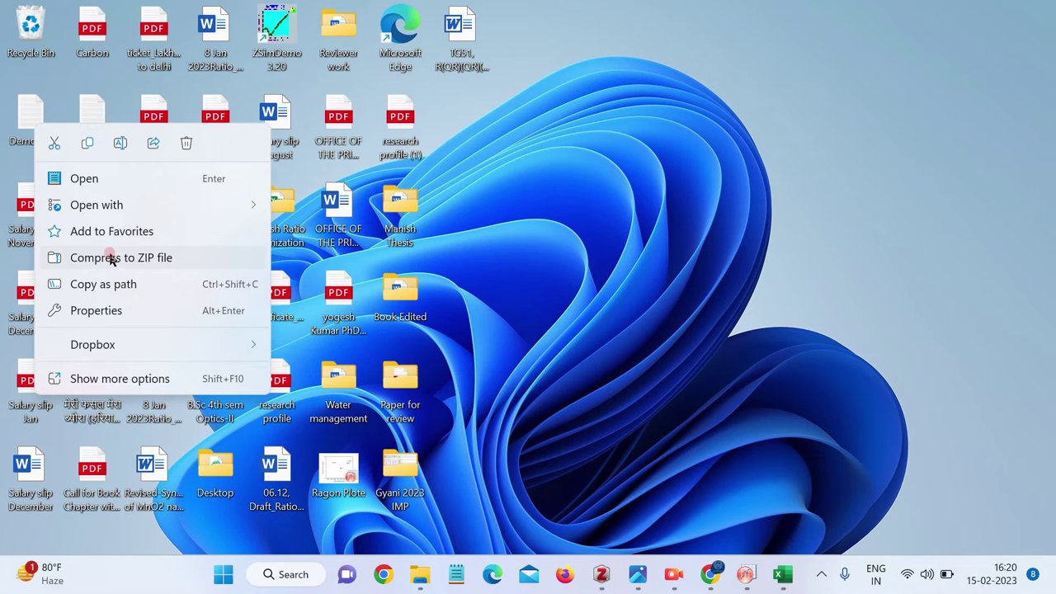
click(30, 146)
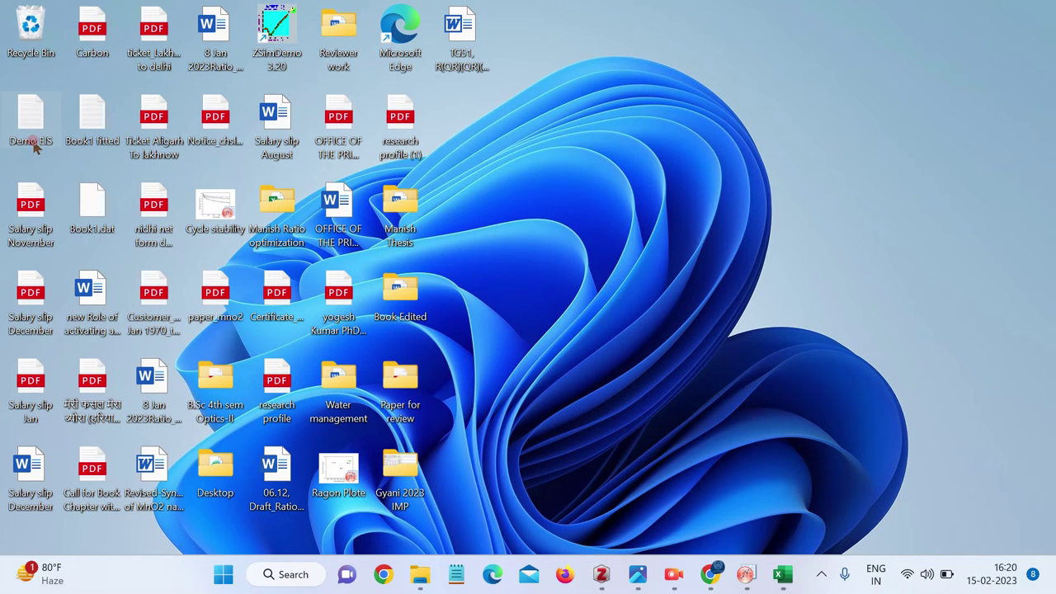
click(35, 146)
click(50, 140)
key(Right)
key(Right)
key(Right)
key(Right)
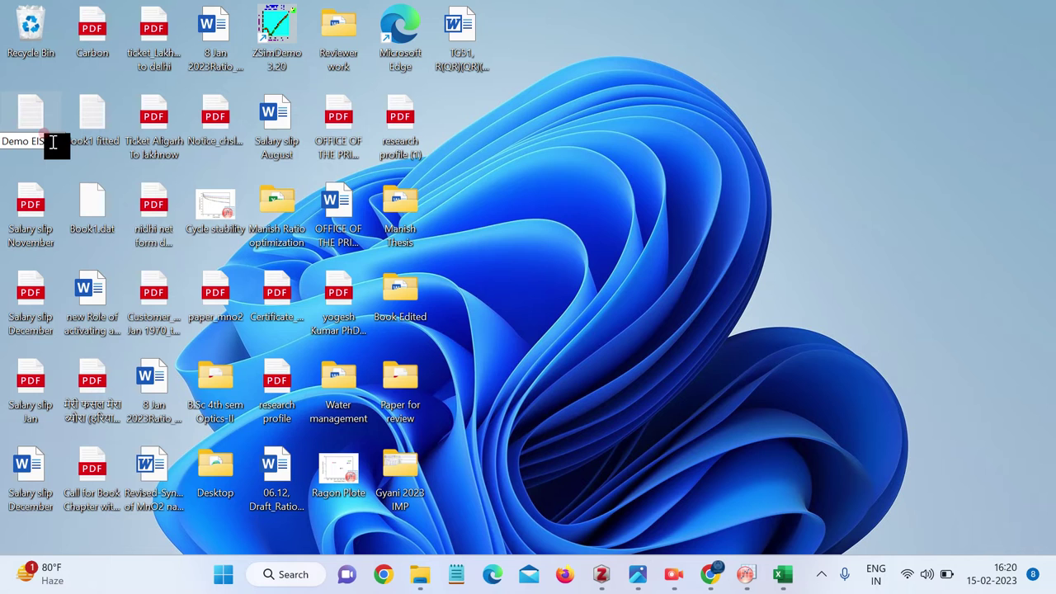
text(.dat)
key(Return)
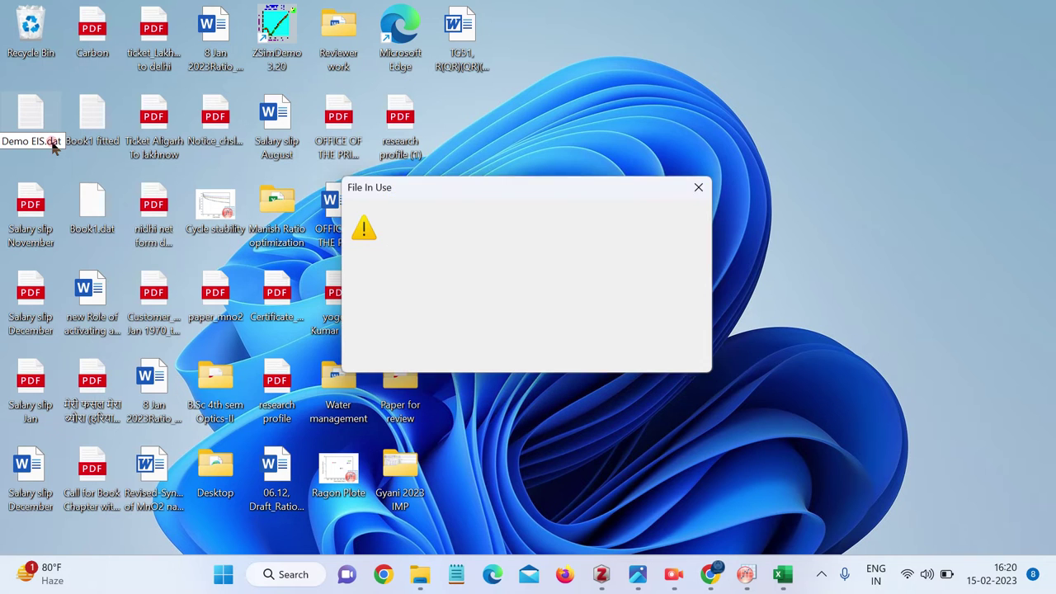
click(590, 355)
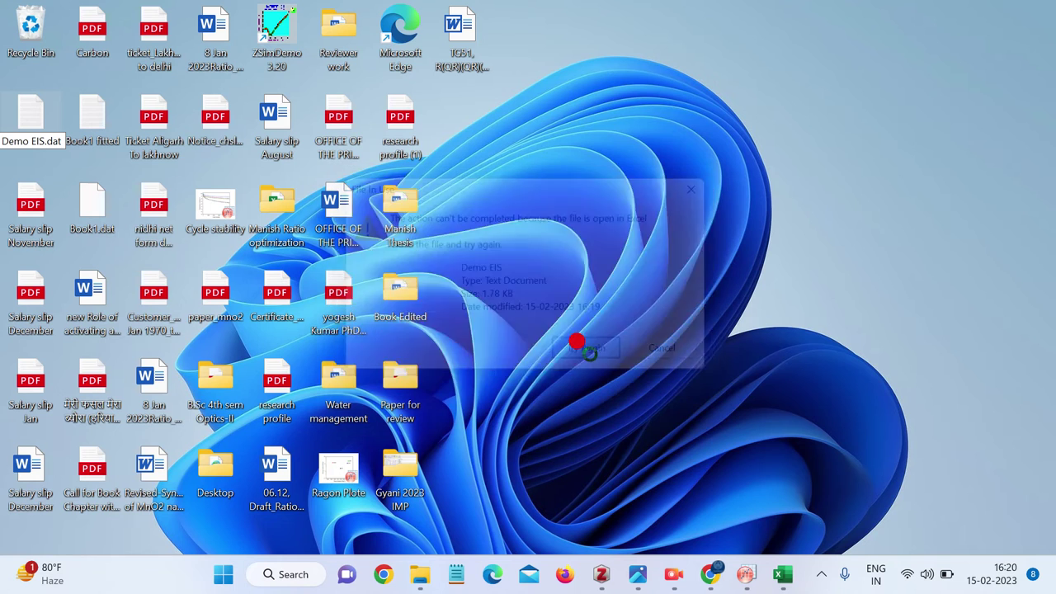
click(652, 359)
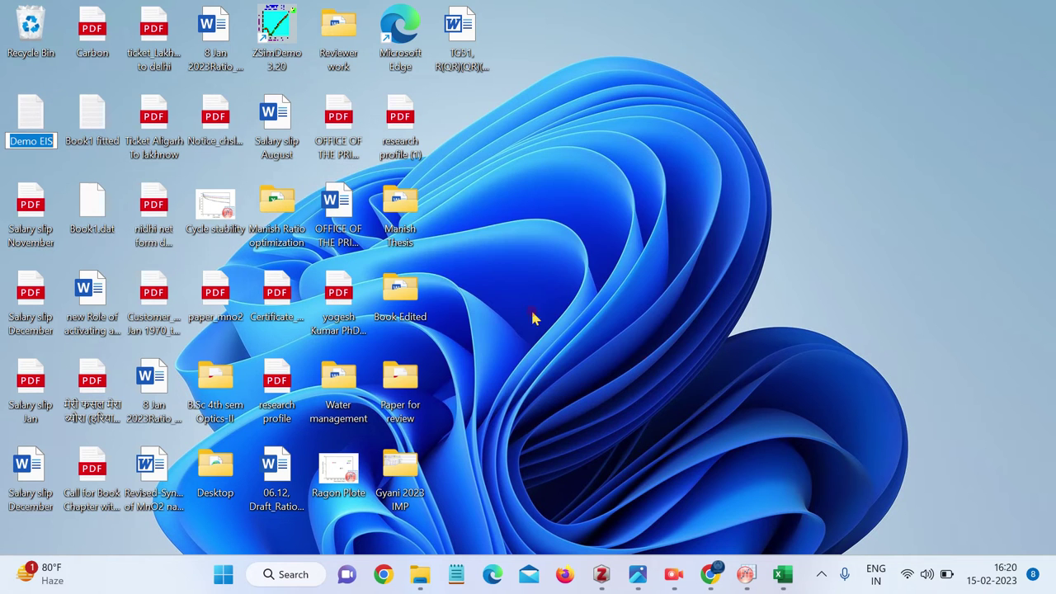
Step: Open the Demo EIS text file in Notepad, save a copy to the Desktop as Demo EIS.dat, and close it
click(48, 101)
click(30, 108)
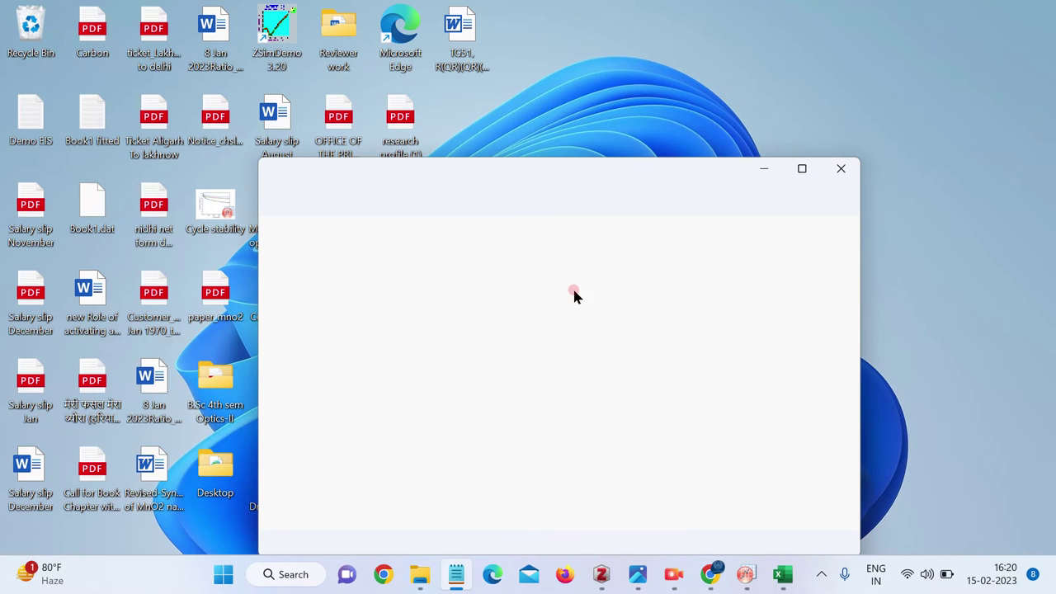
click(279, 201)
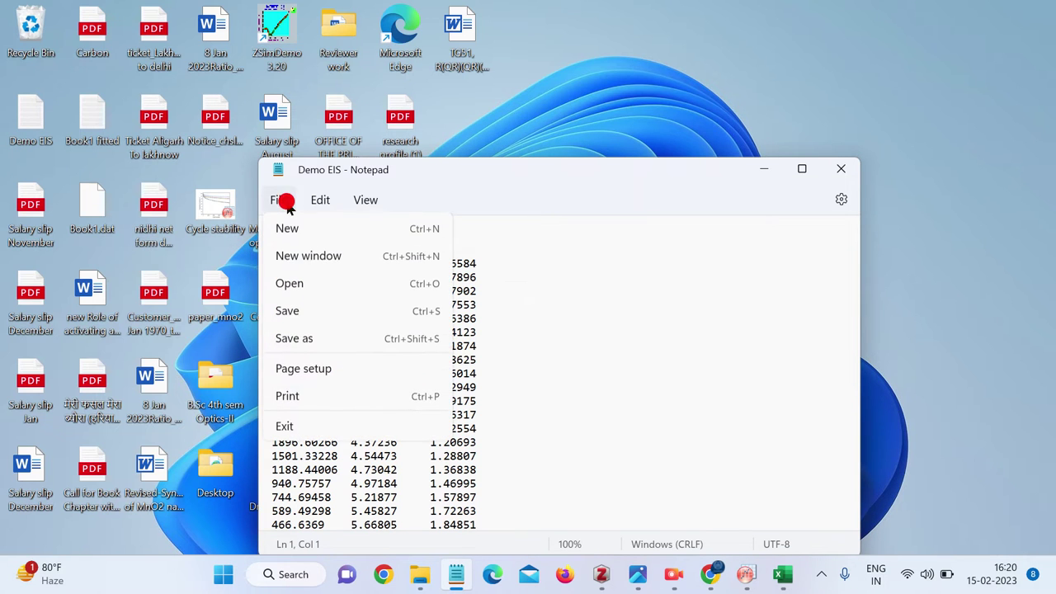
click(299, 338)
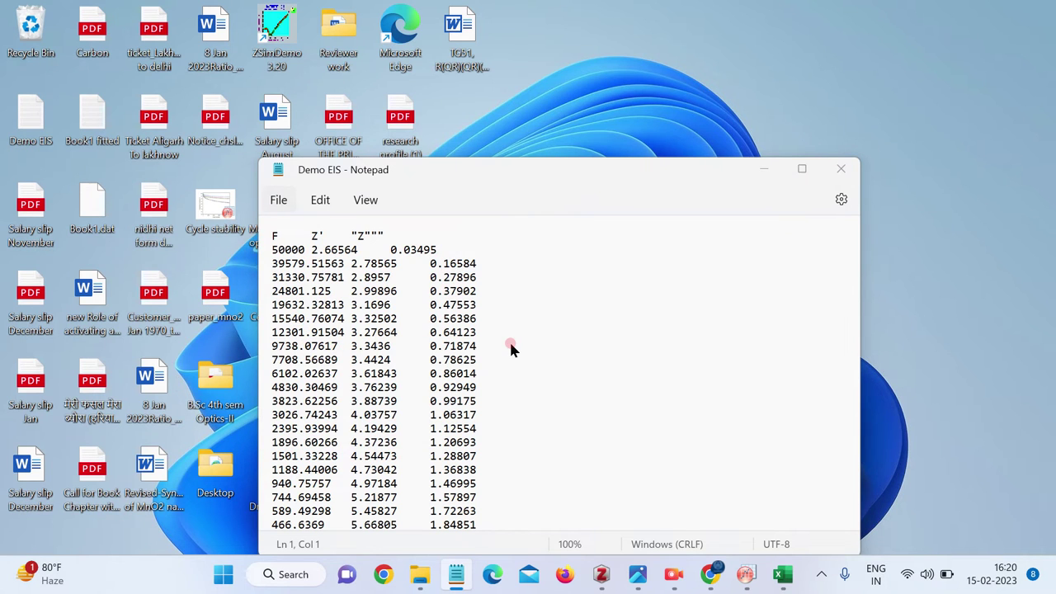
click(437, 397)
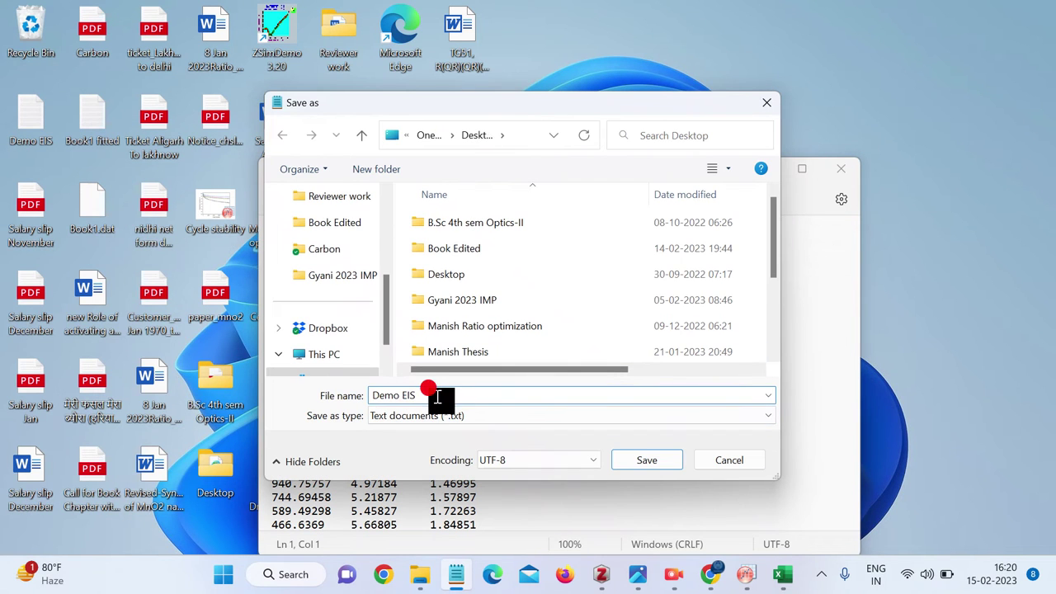
text(.dat)
click(660, 458)
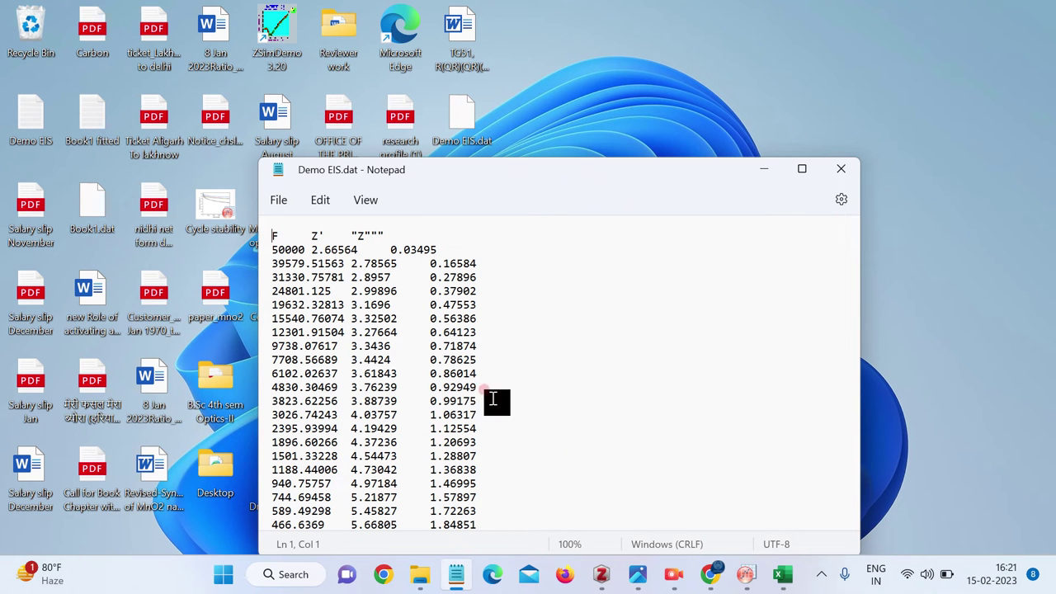
click(838, 173)
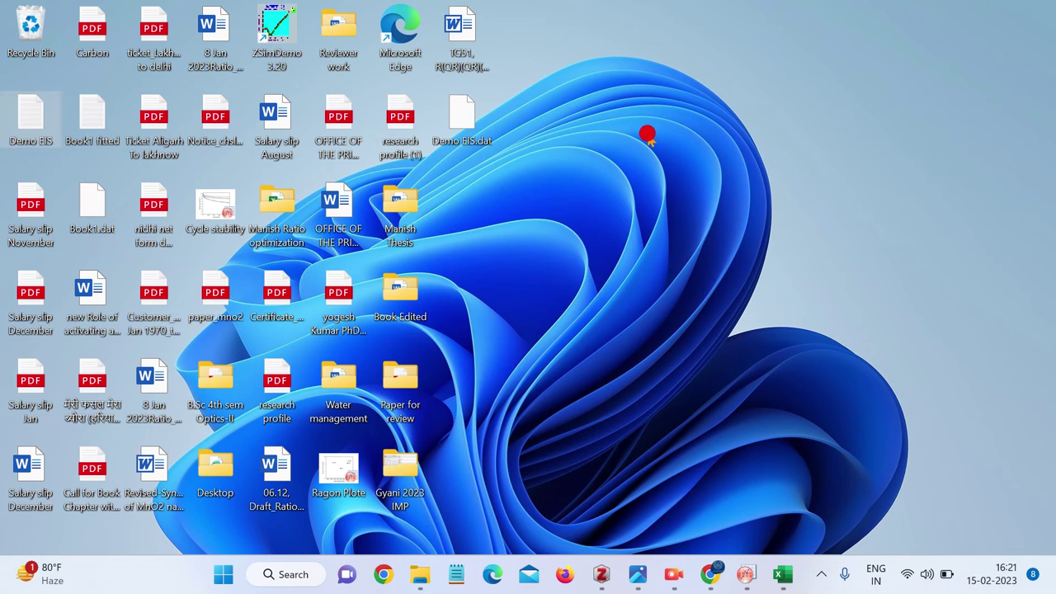
Step: Try to open Demo EIS.dat from the desktop, dismiss the choice of app, and refresh the desktop
double_click(473, 115)
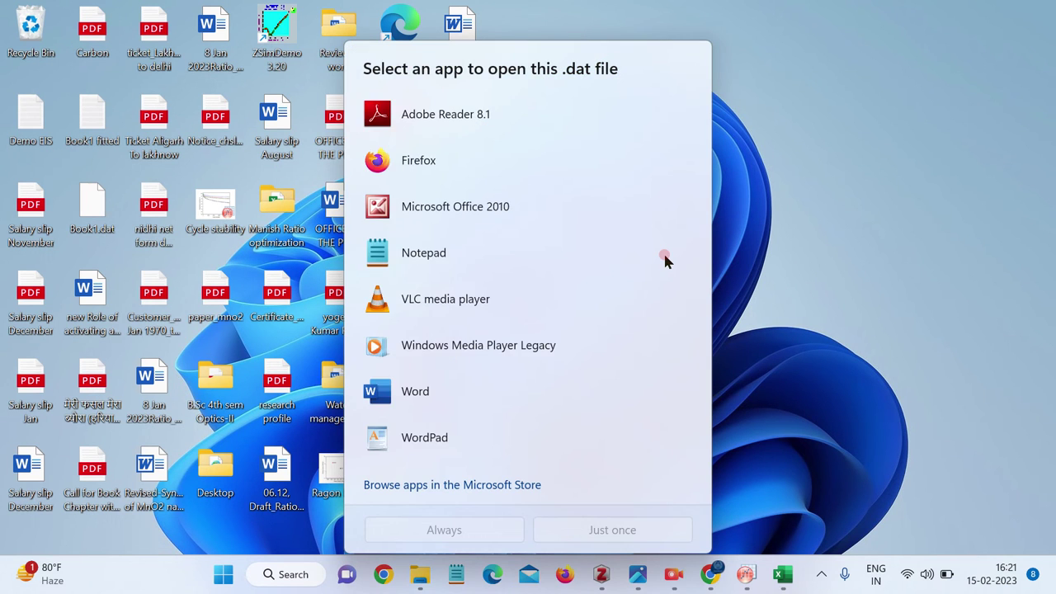
click(839, 318)
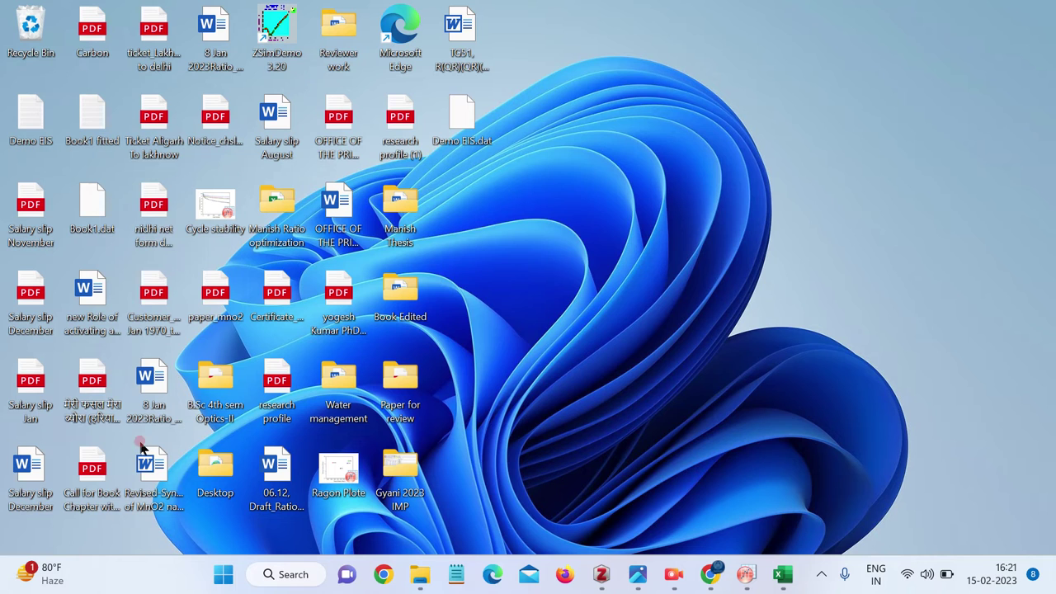
right_click(660, 316)
click(712, 151)
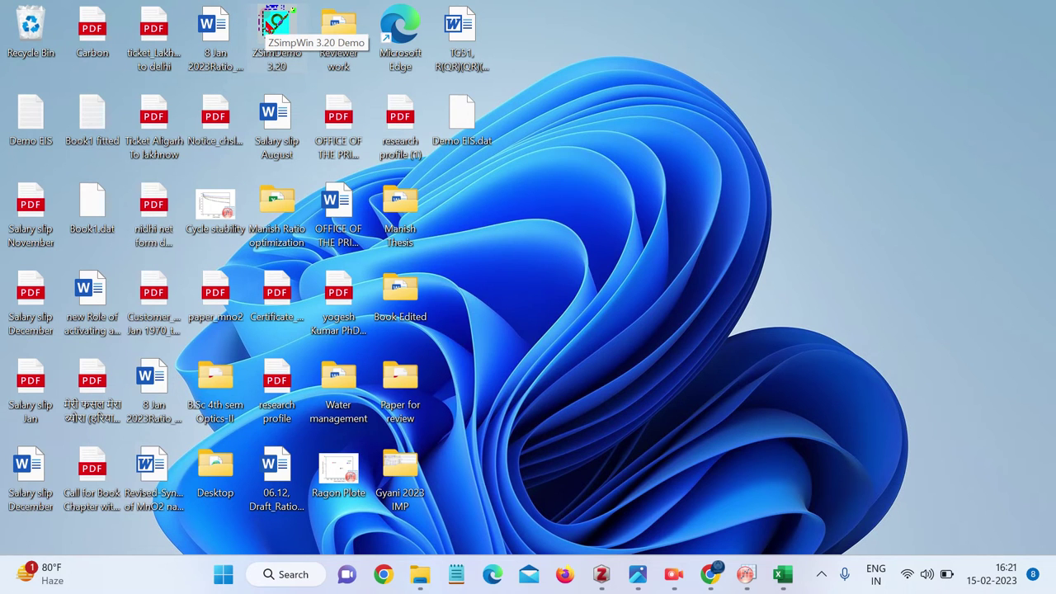
Step: Start ZSimpWin 3.20 Demo, maximize it, and go to the Desktop folder when selecting an impedance data file
double_click(272, 27)
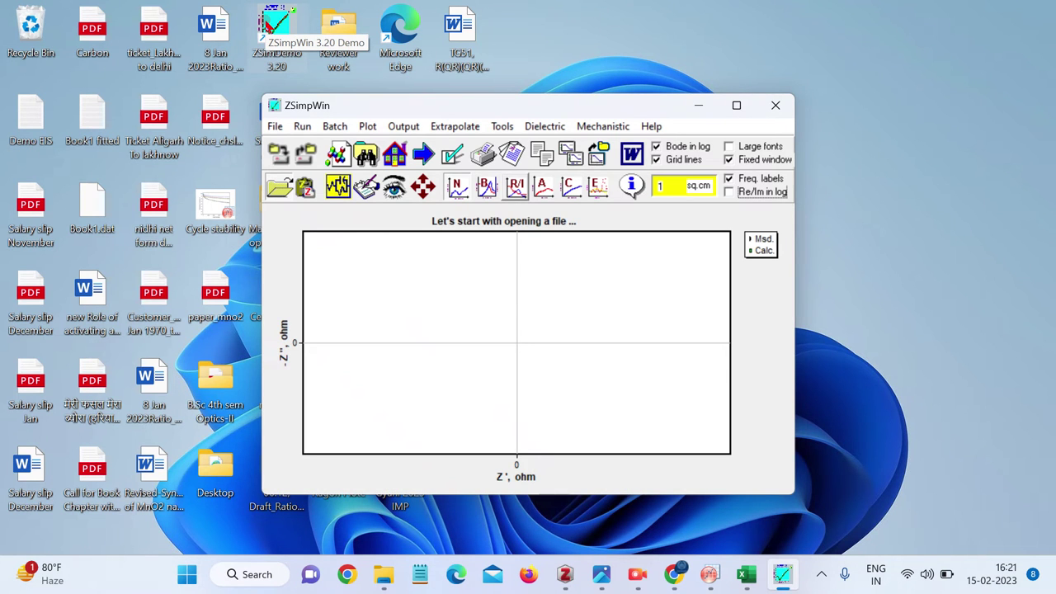
click(739, 105)
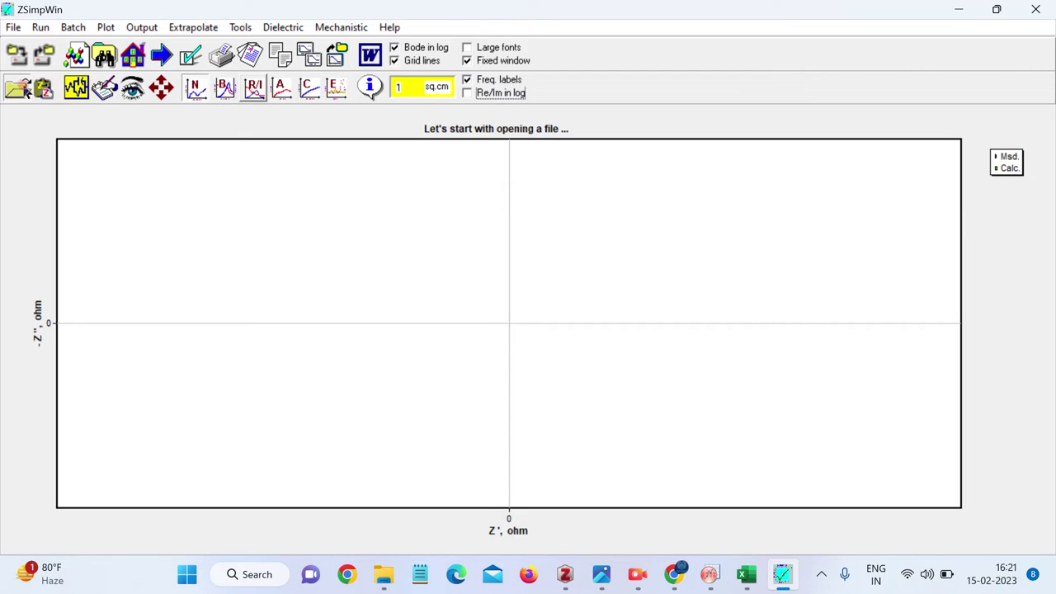
click(18, 91)
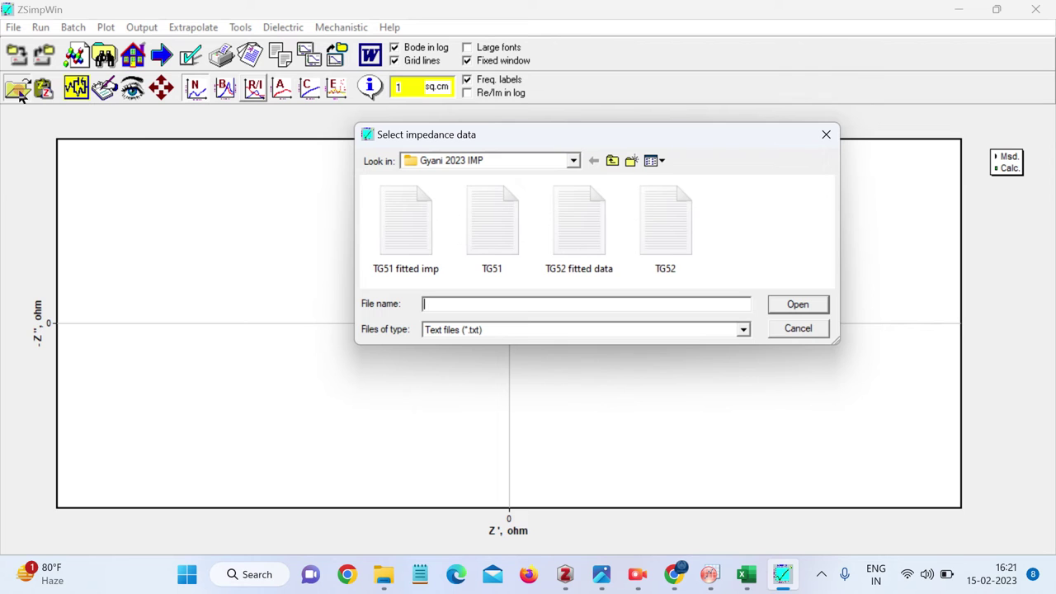
click(572, 163)
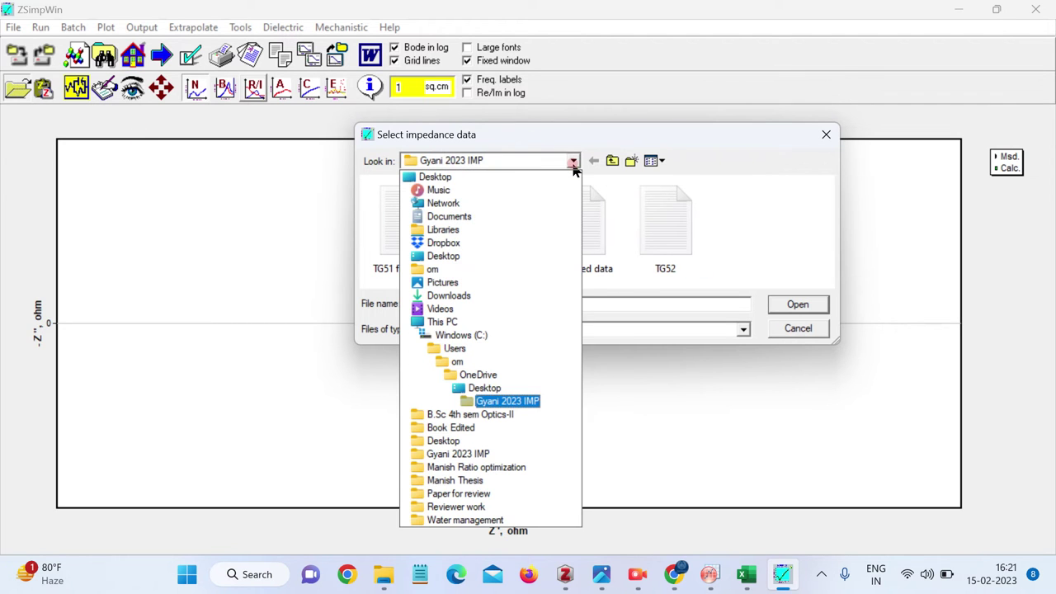
click(478, 176)
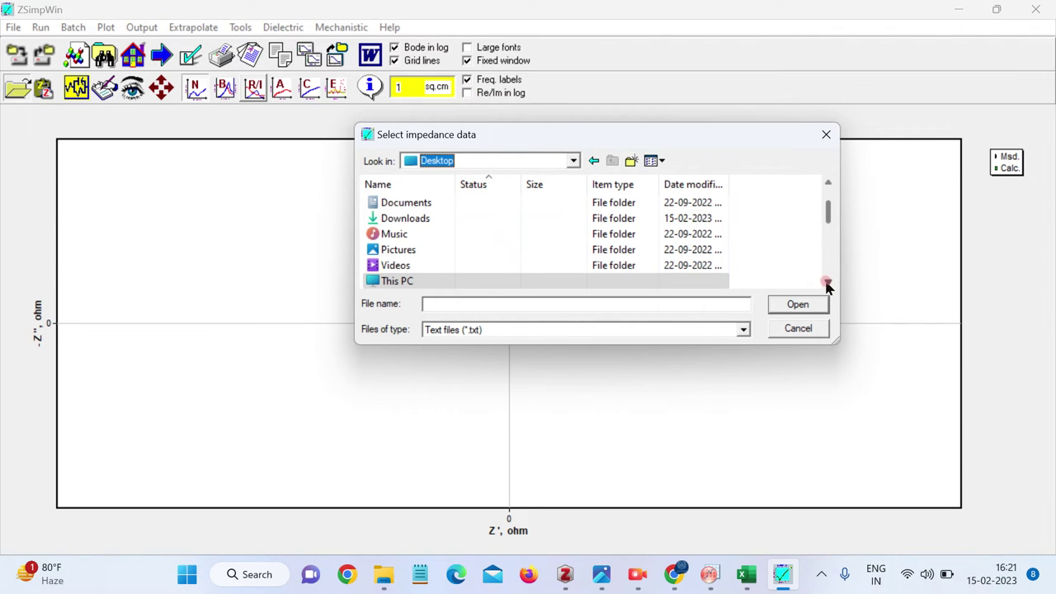
Step: Set the file type to Data files (*.dat) and open Demo EIS.dat from the Desktop as the impedance data
click(744, 330)
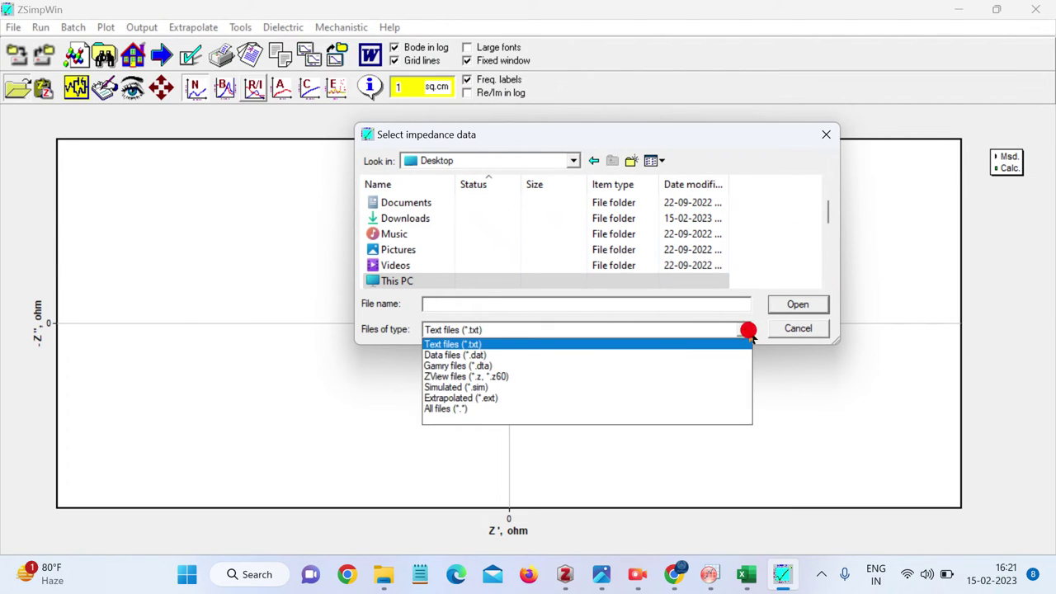
click(527, 355)
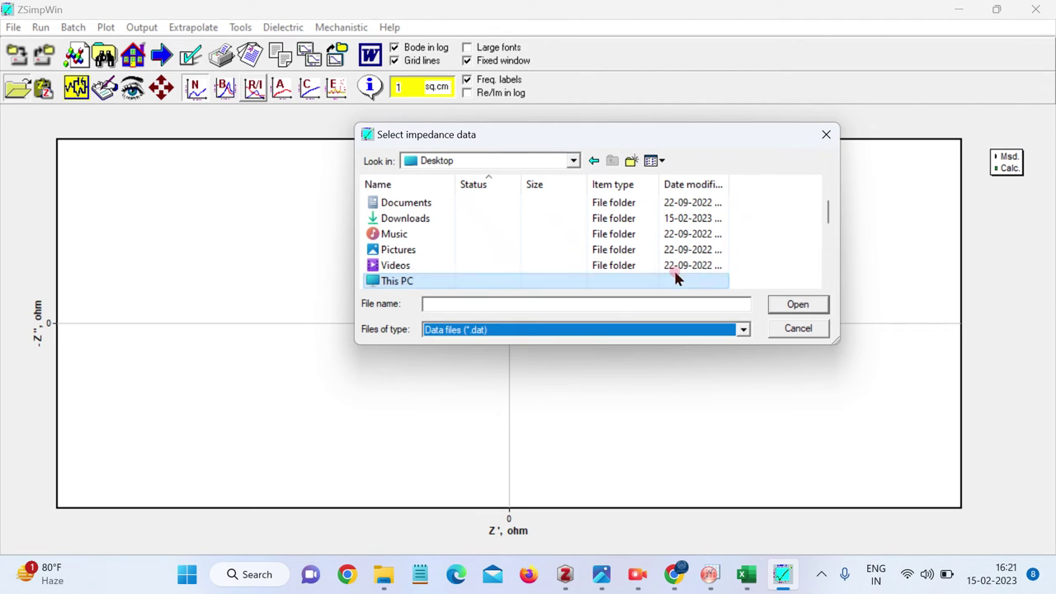
click(828, 281)
click(829, 281)
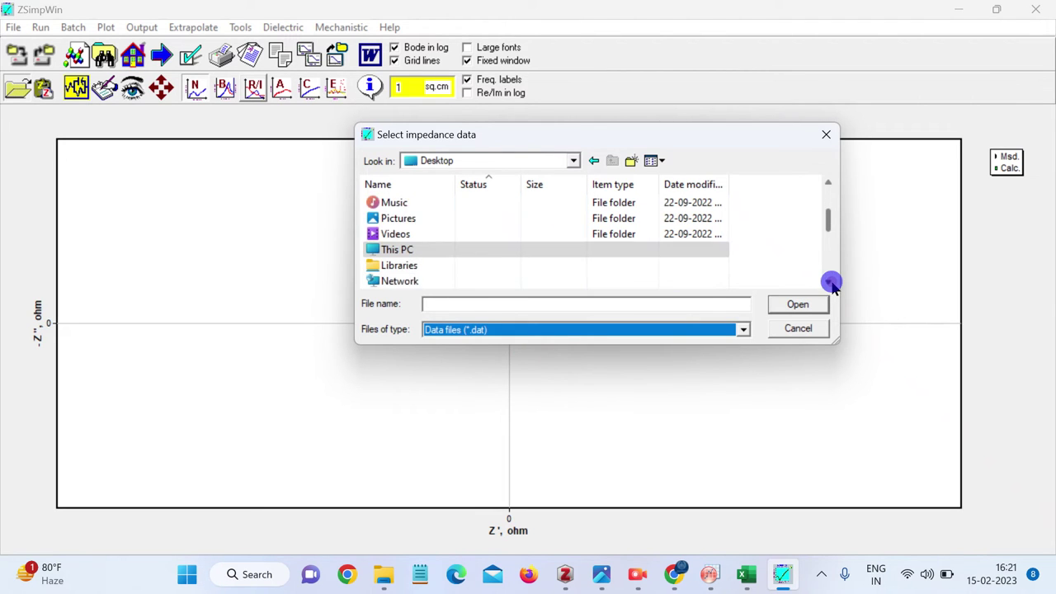
click(829, 281)
click(828, 281)
double_click(828, 281)
double_click(829, 281)
double_click(828, 281)
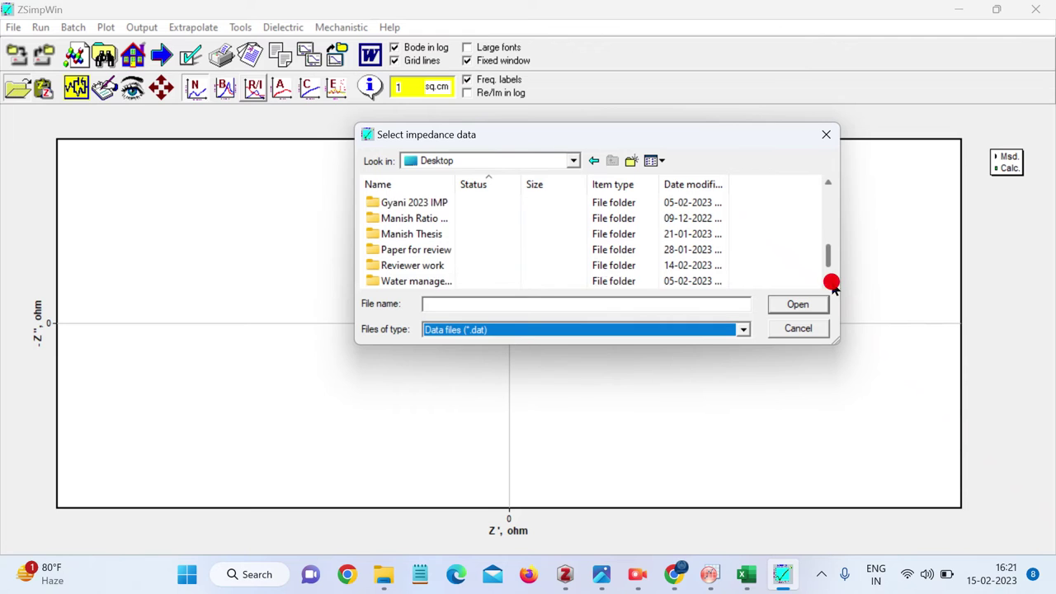
double_click(829, 281)
click(828, 281)
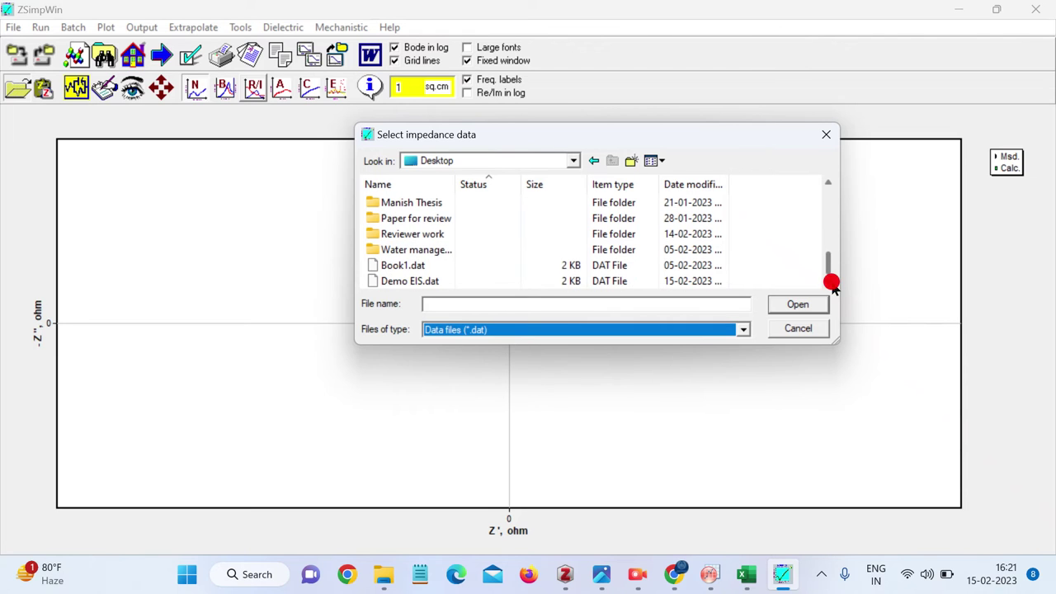
click(611, 281)
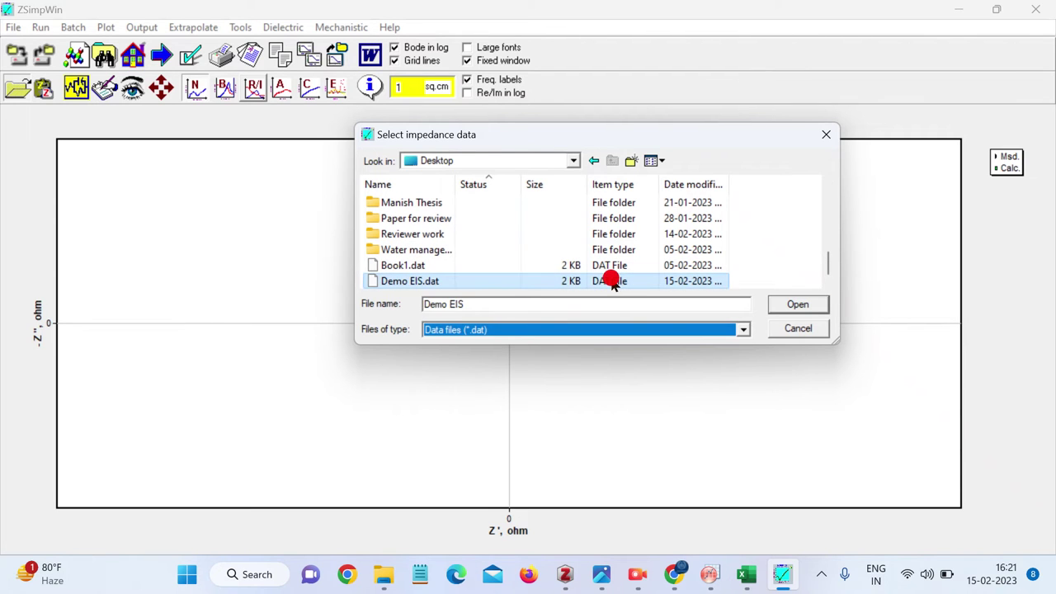
click(797, 304)
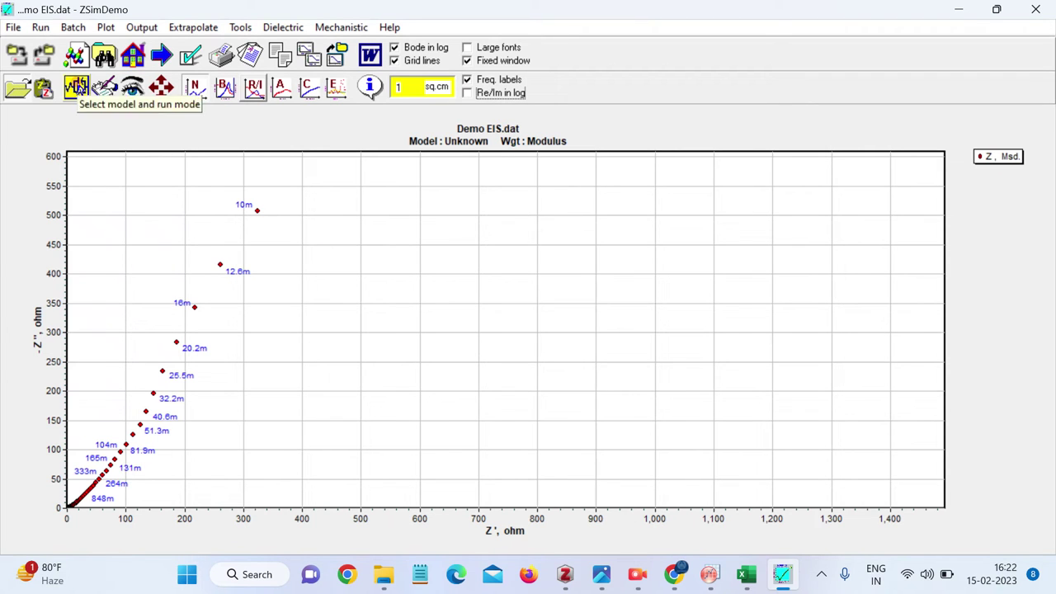
Step: Run the fit with the R(CR) Randles circuit model, using Auto Setup initial values and the Iterate run mode
click(77, 88)
click(154, 75)
click(161, 76)
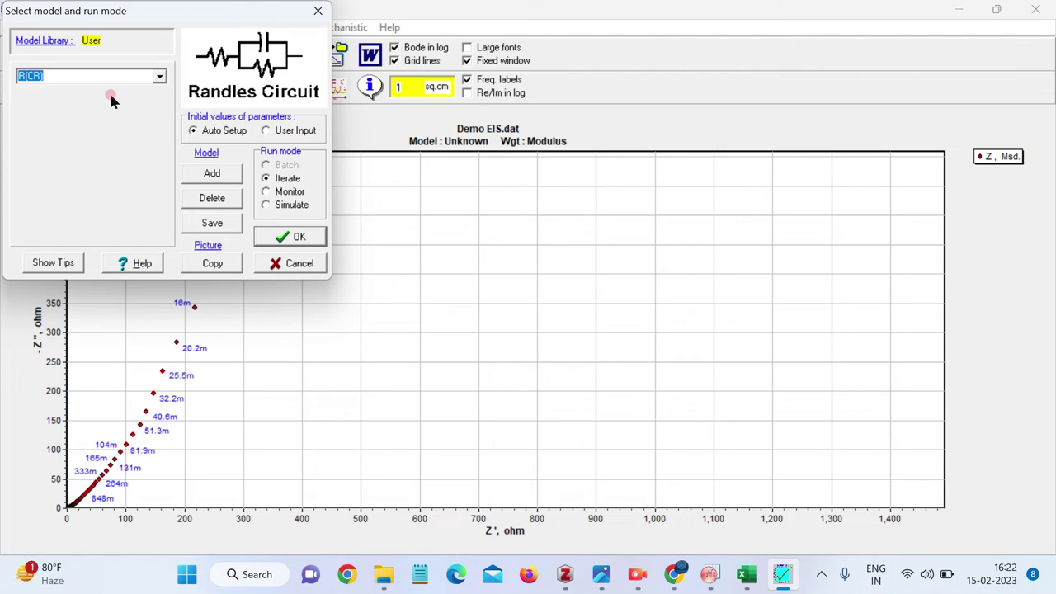
click(155, 166)
click(295, 229)
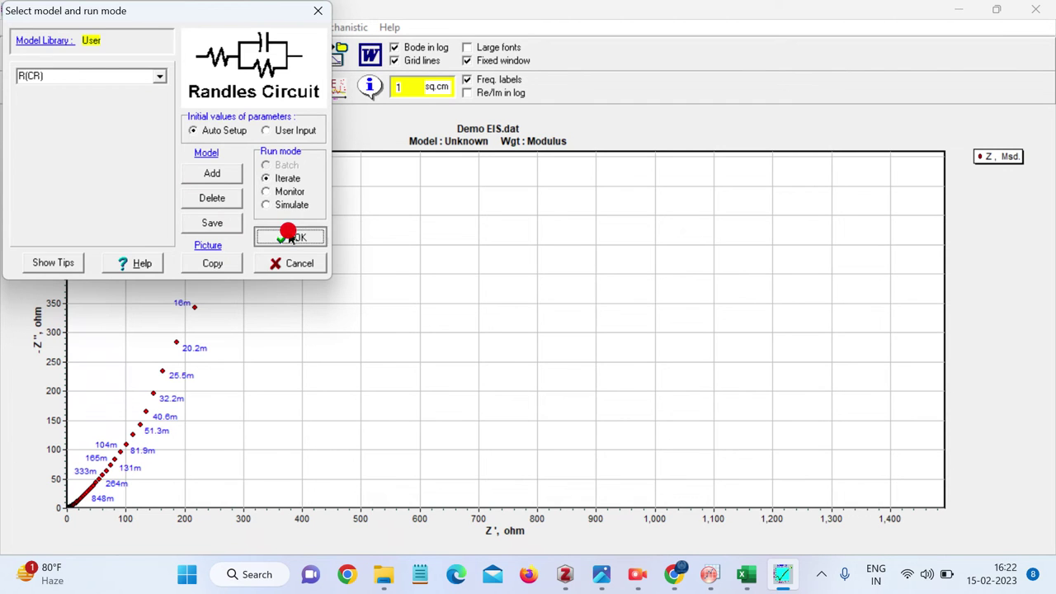
Step: Run the R(CR) Randles circuit fit on the impedance data and decline saving its results
click(289, 237)
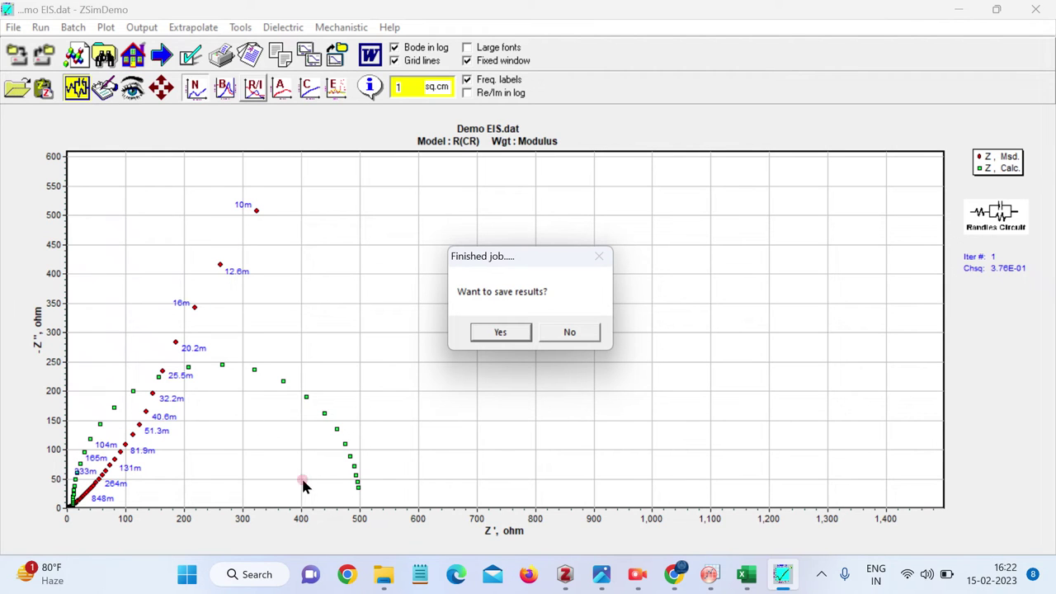
click(571, 331)
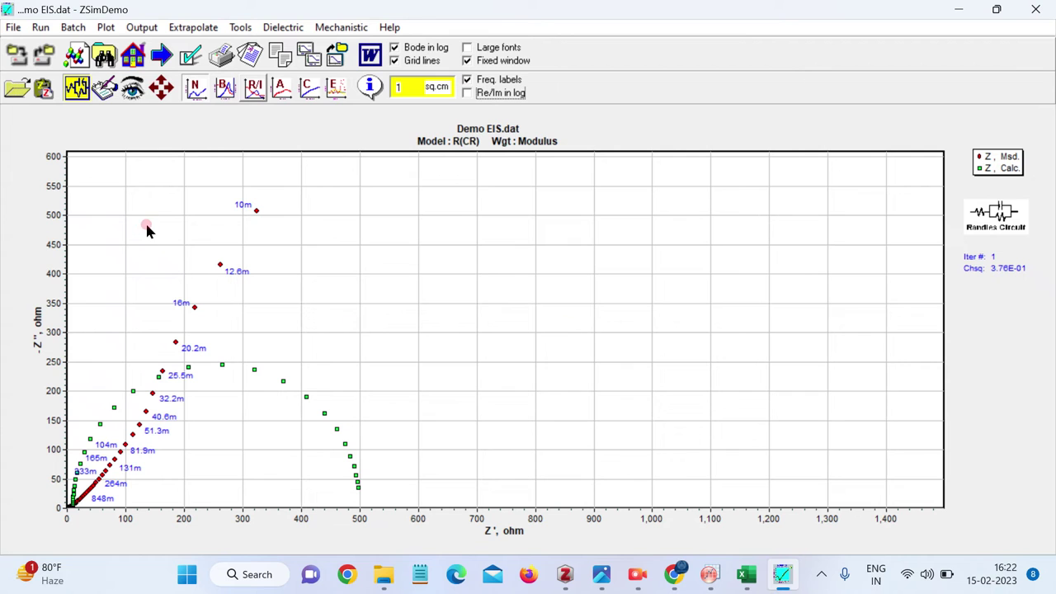
Step: Fit the impedance data with the R(CR)(CR)W circuit model from the User library and decline saving the results
click(80, 91)
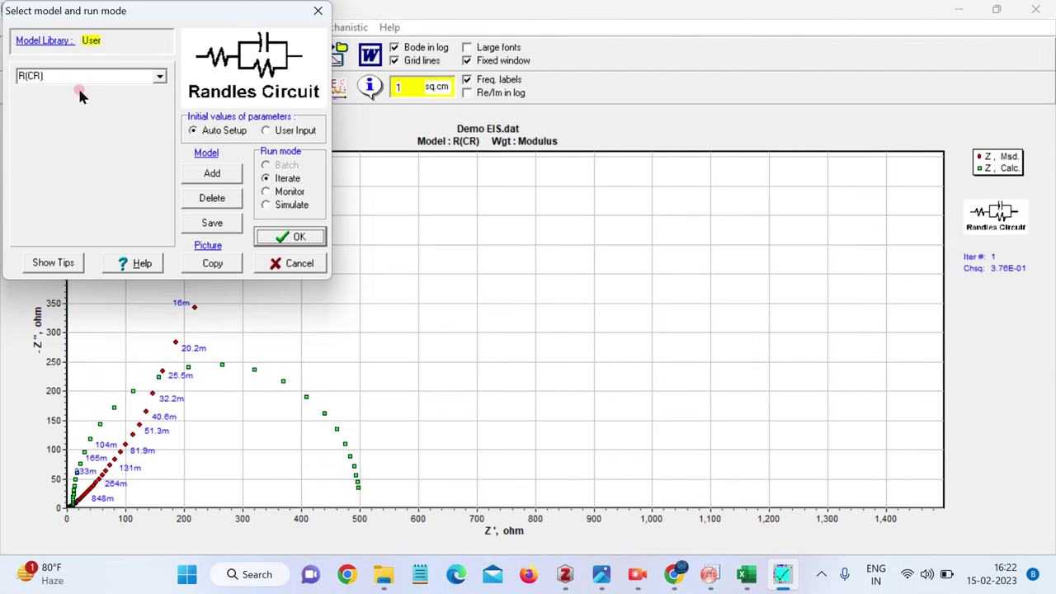
click(160, 76)
key(Down)
key(Down)
key(Down)
key(Down)
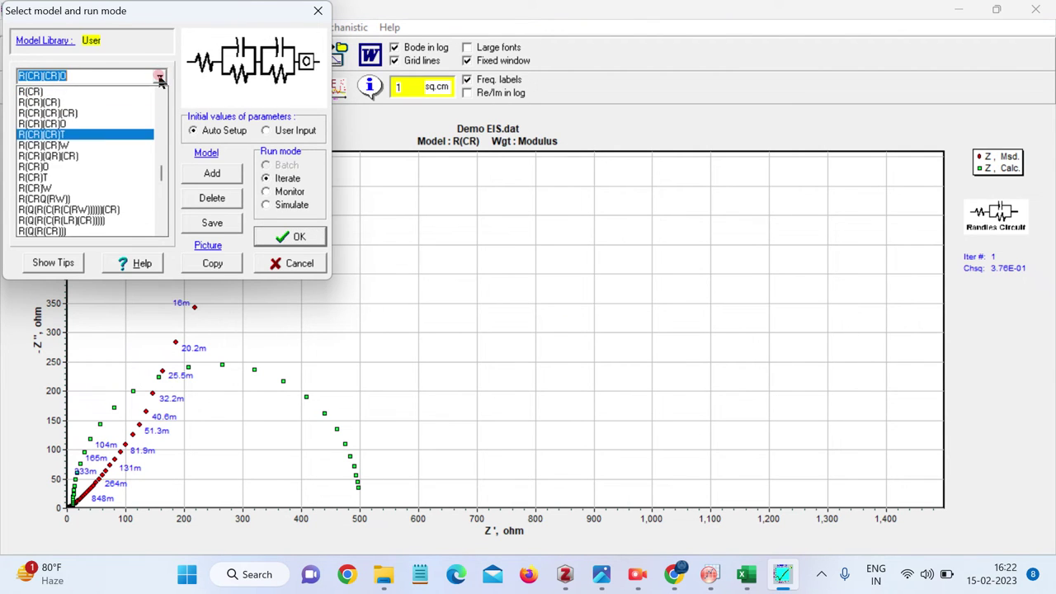
key(Up)
key(Down)
key(Down)
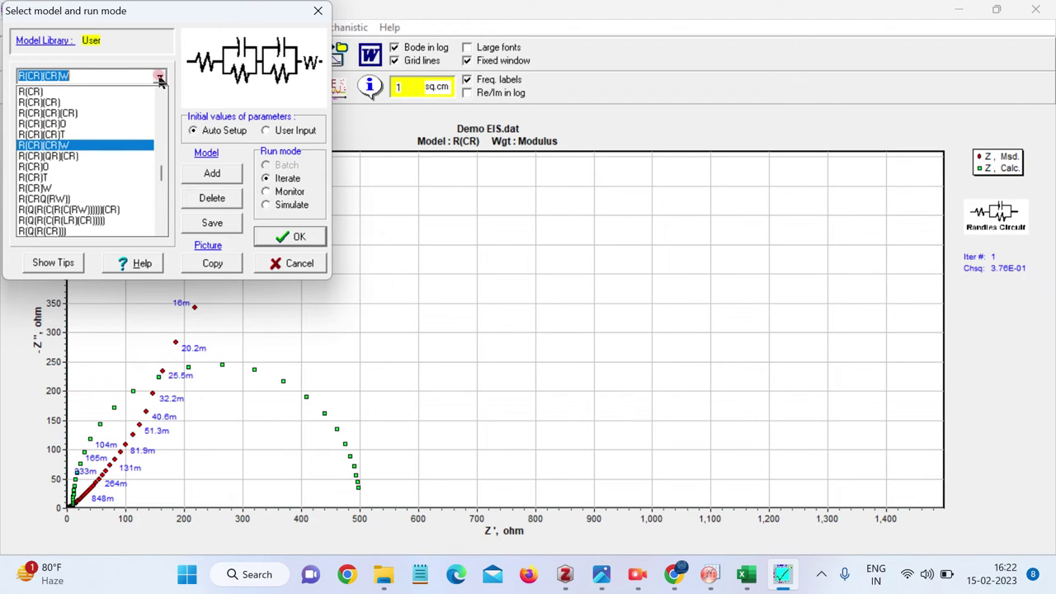
click(160, 77)
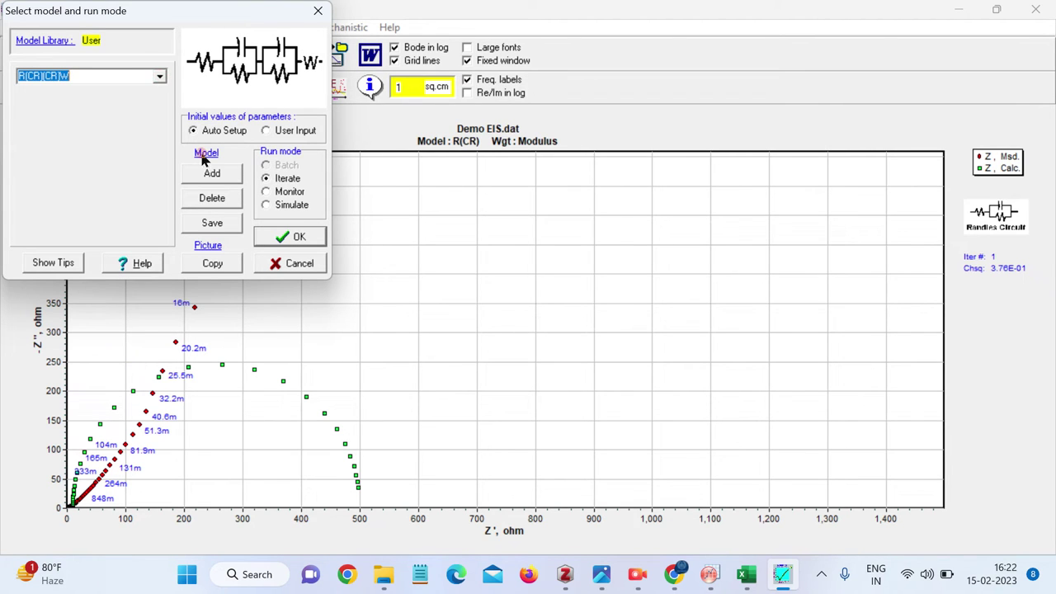
click(282, 237)
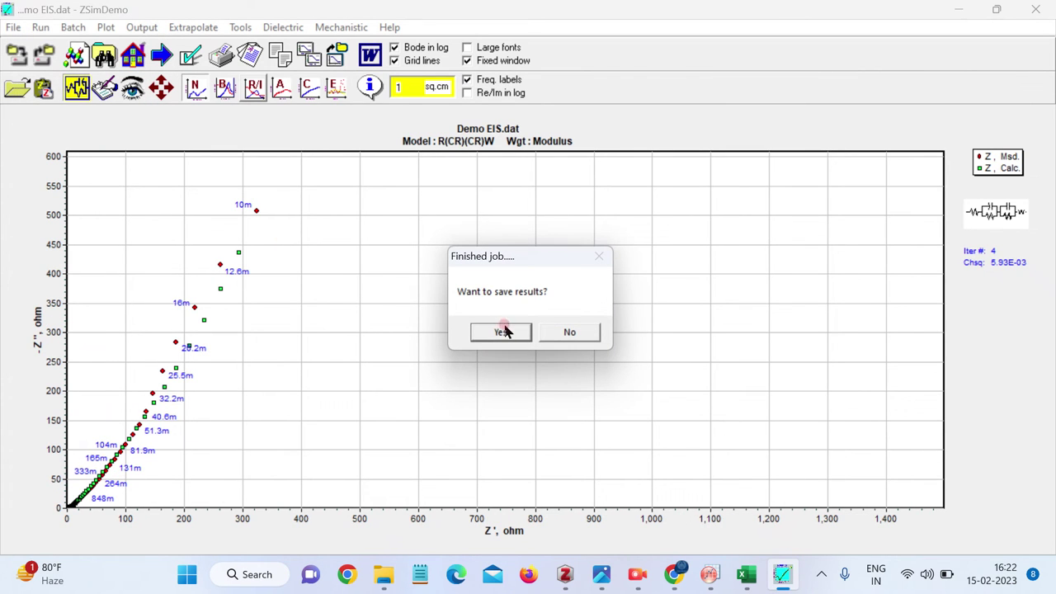
click(568, 333)
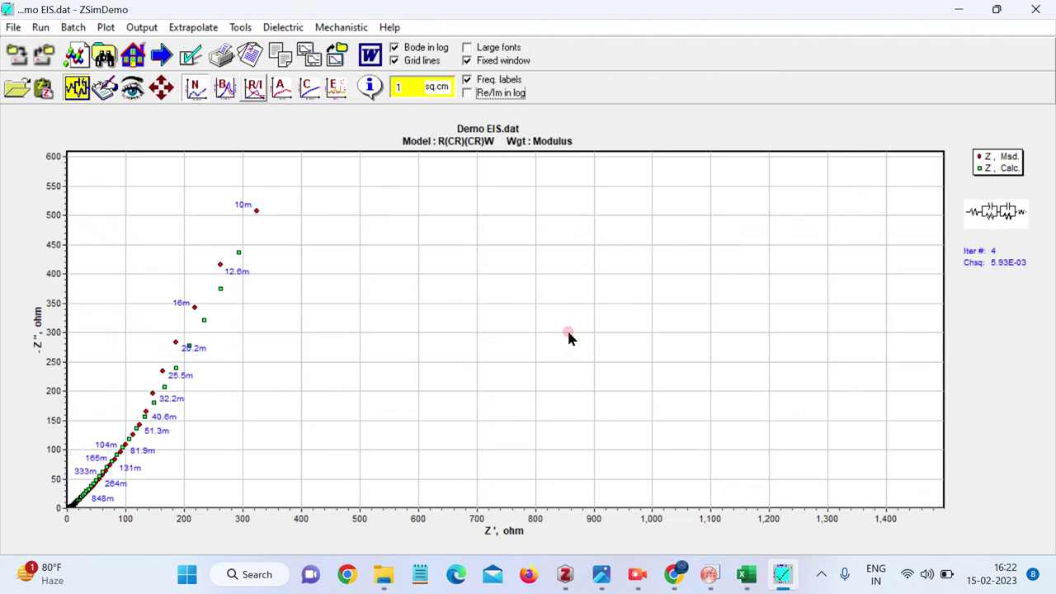